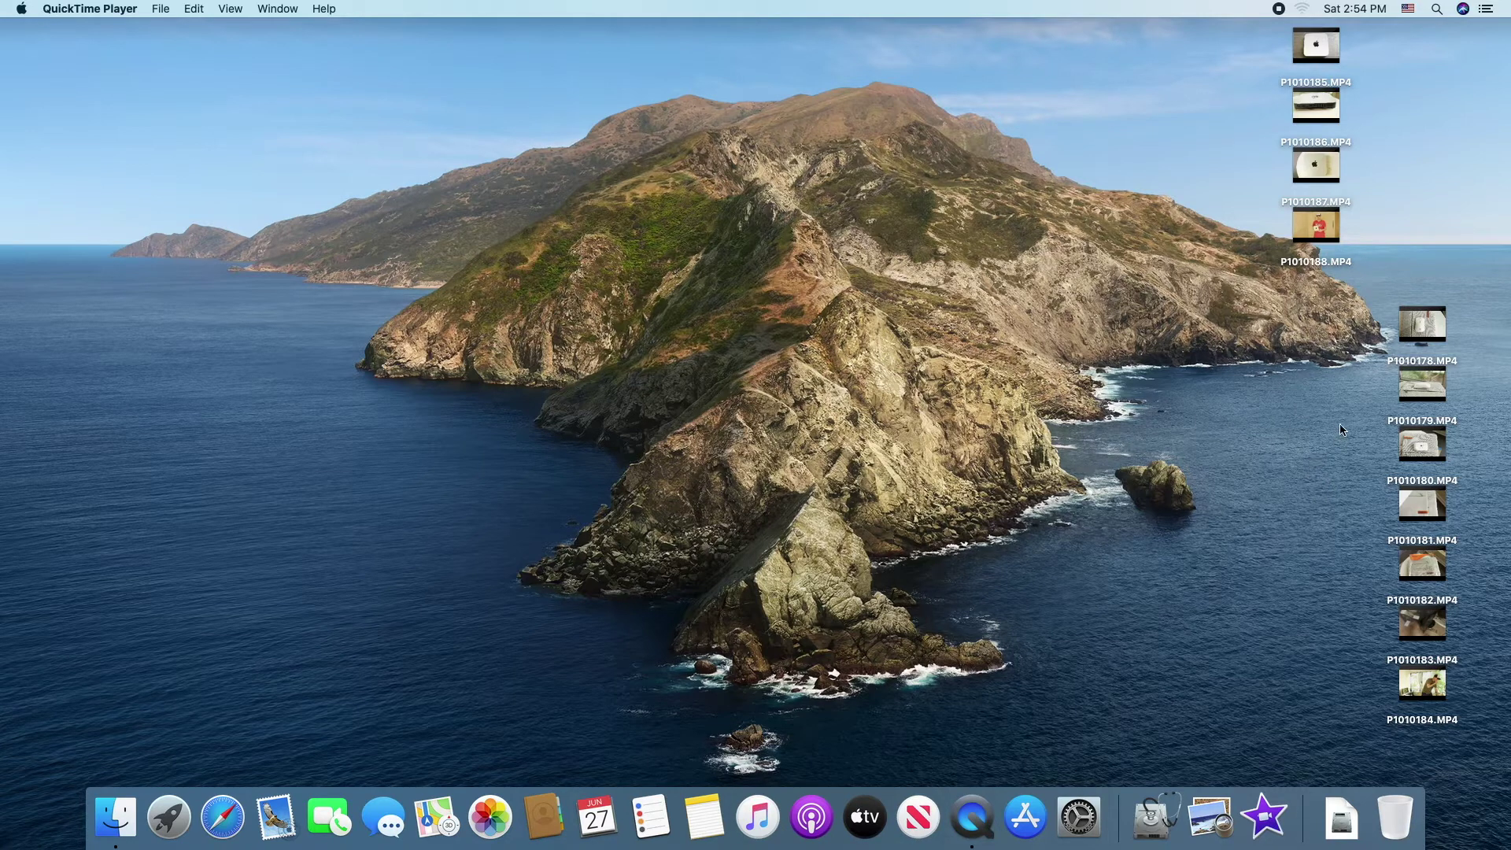
# View the Get Info details of P1010178.MP4, then close the info window
pyautogui.moveTo(1444, 344)
pyautogui.rightClick(1439, 337)
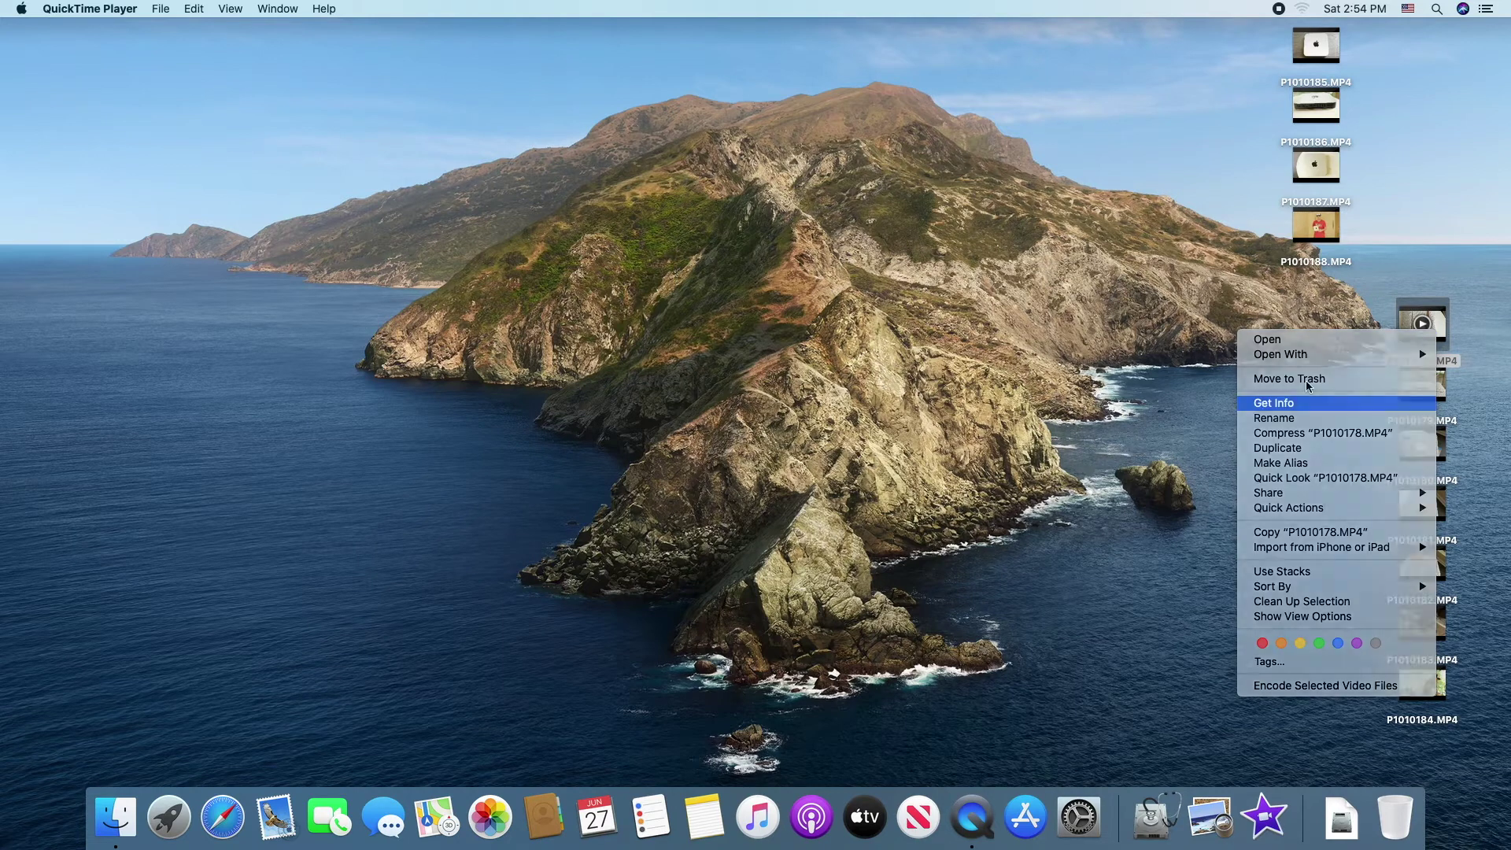
pyautogui.click(1306, 402)
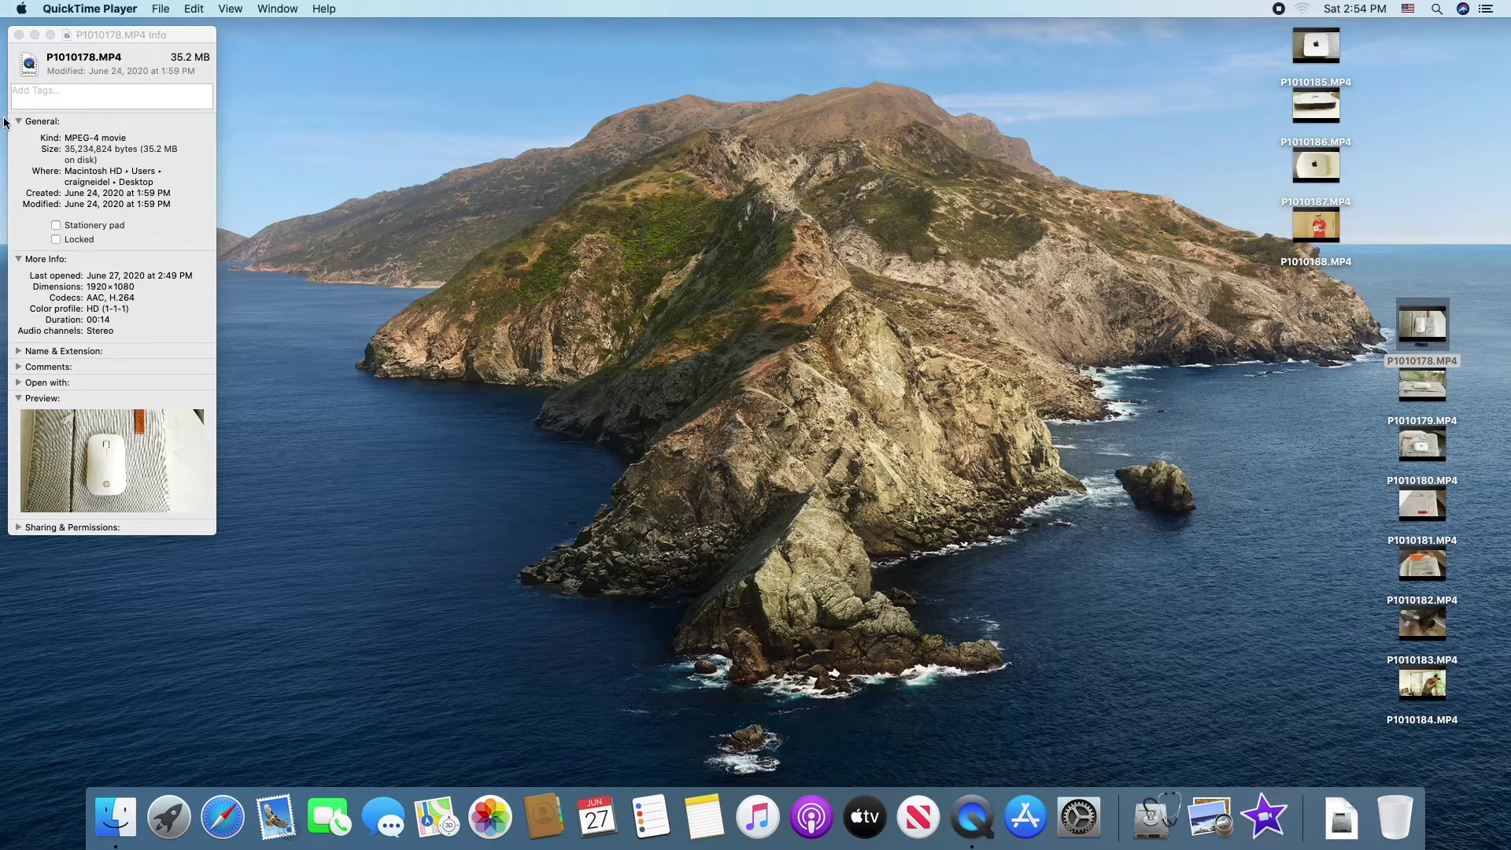
pyautogui.click(19, 34)
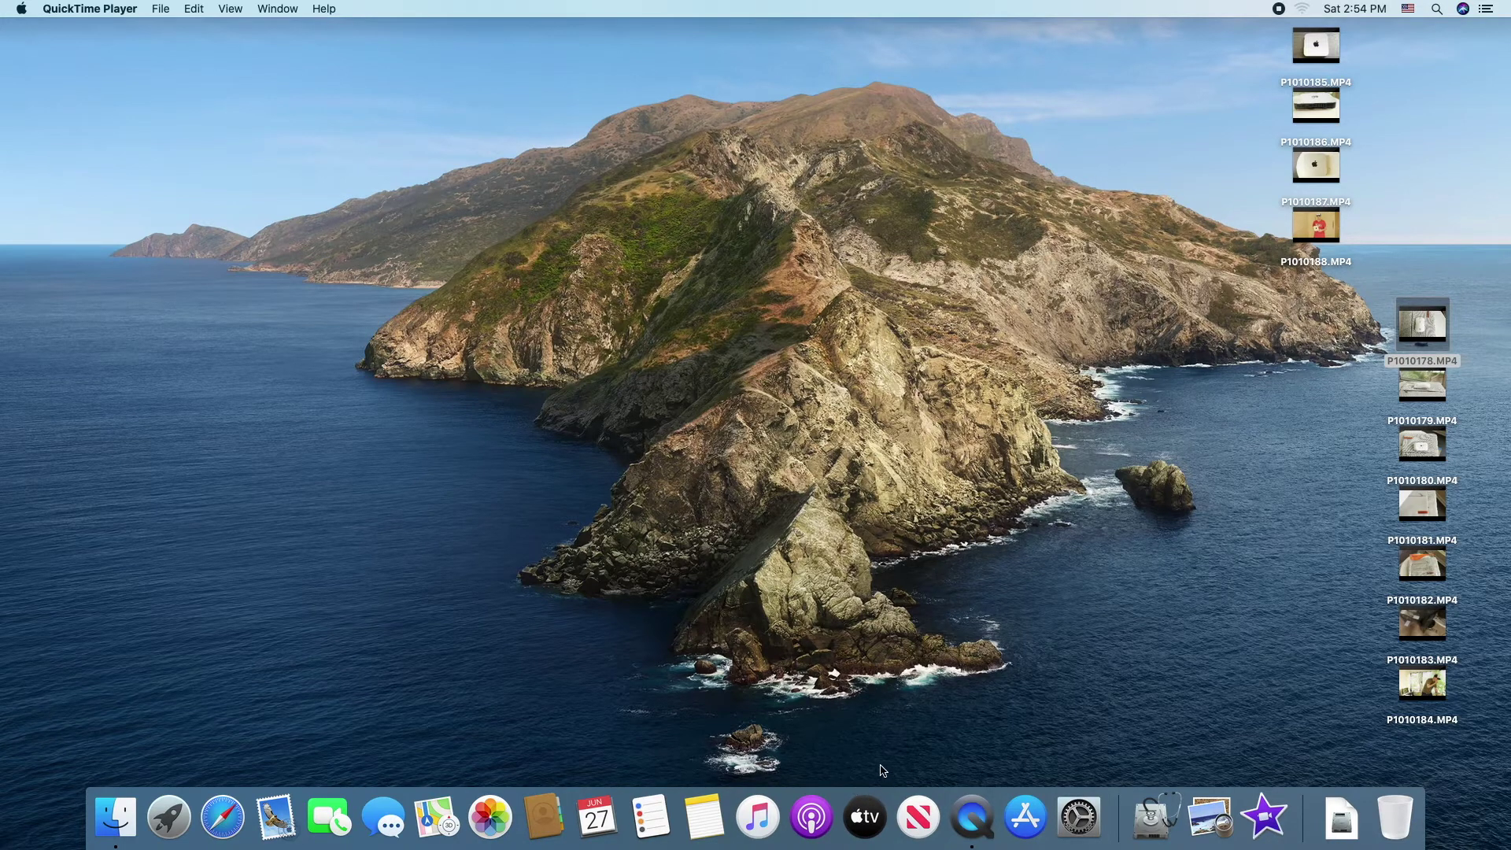
# Launch iMovie from Launchpad and create a new Movie project rather than a trailer
pyautogui.click(163, 824)
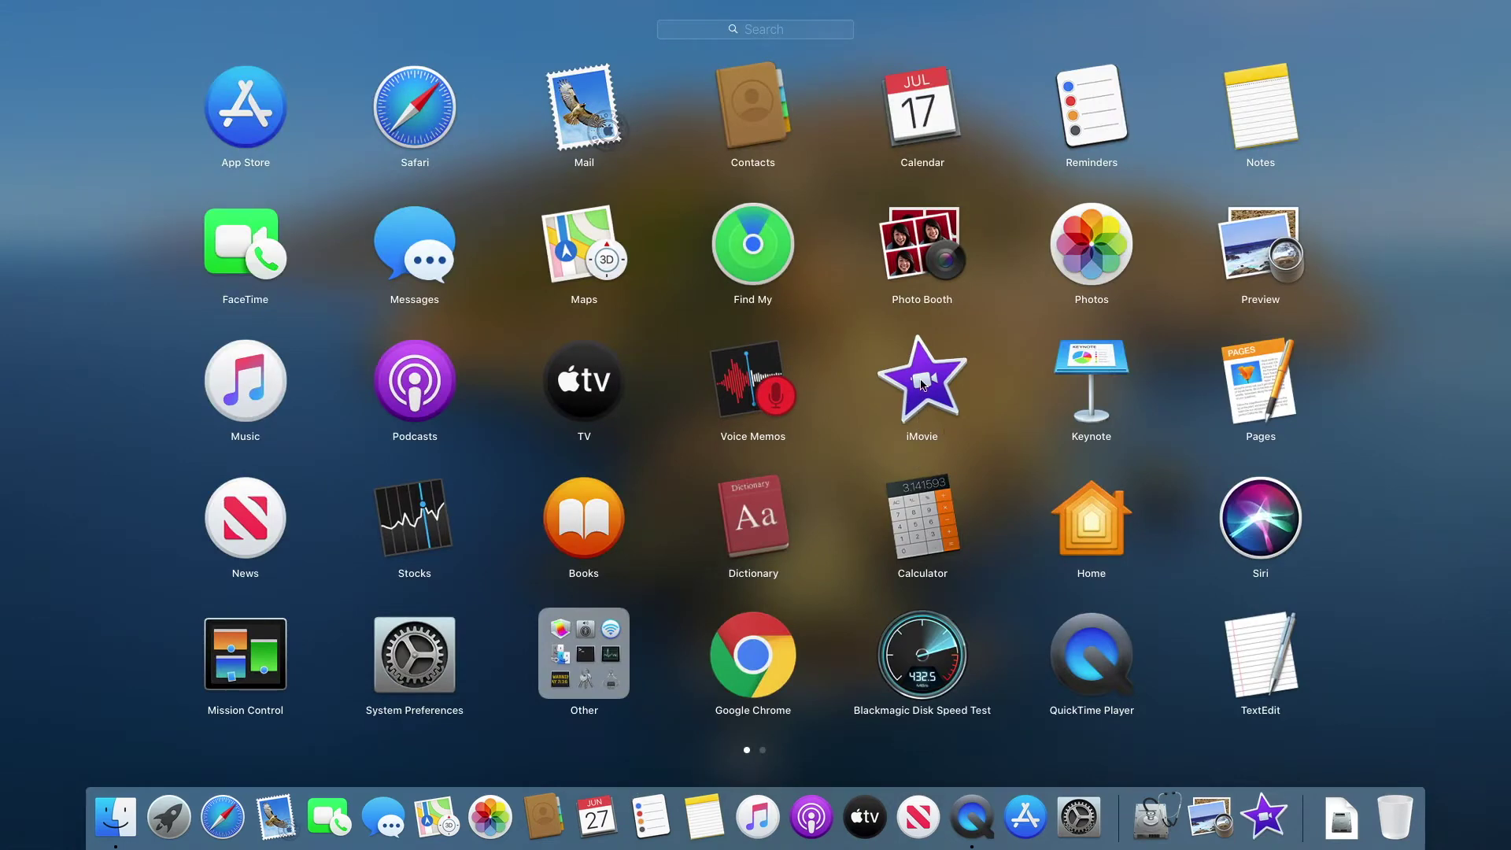
pyautogui.click(922, 382)
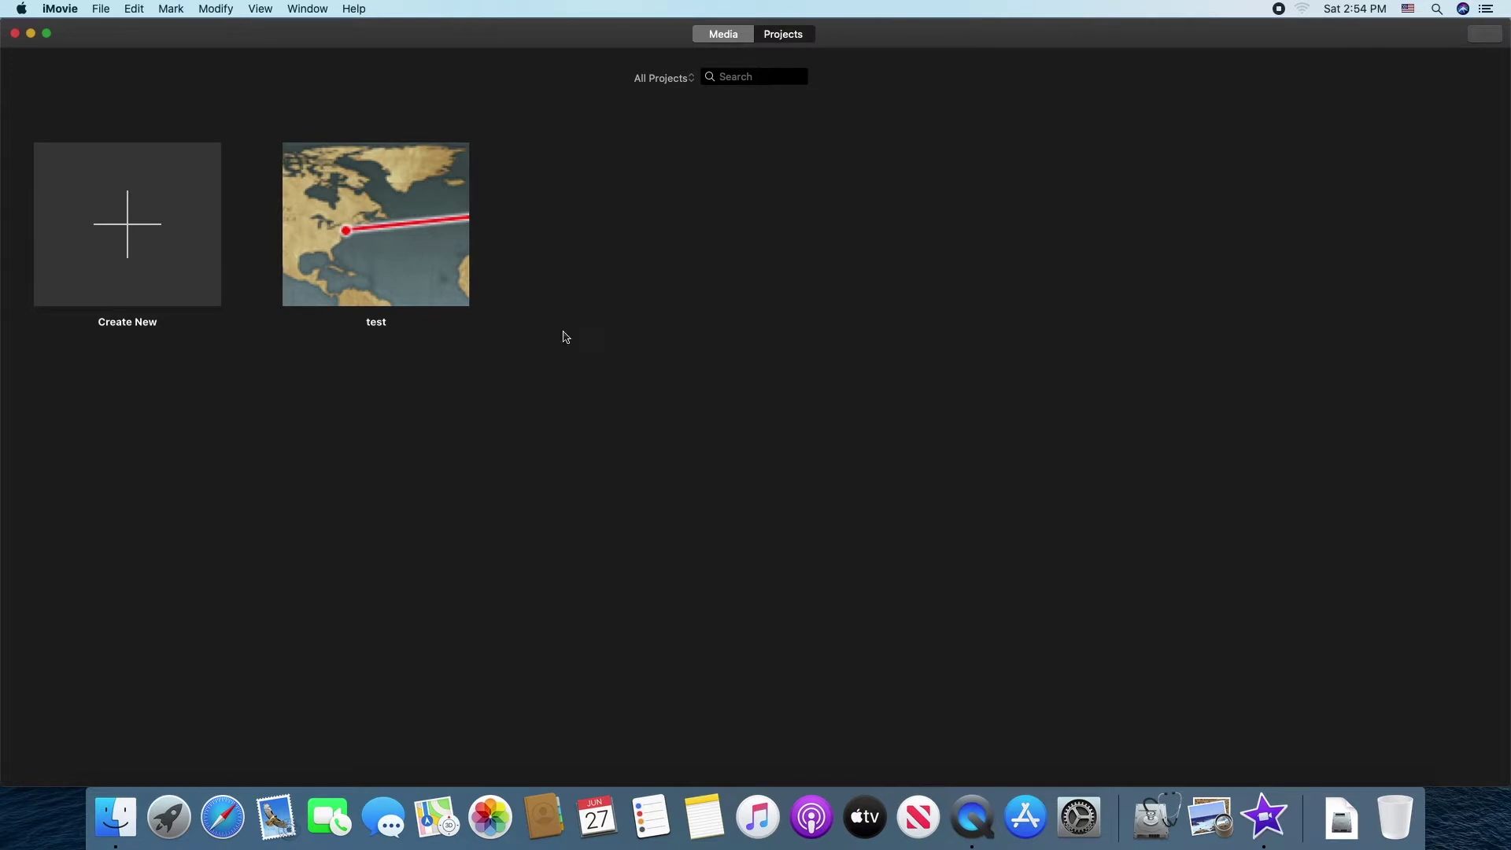
pyautogui.click(141, 238)
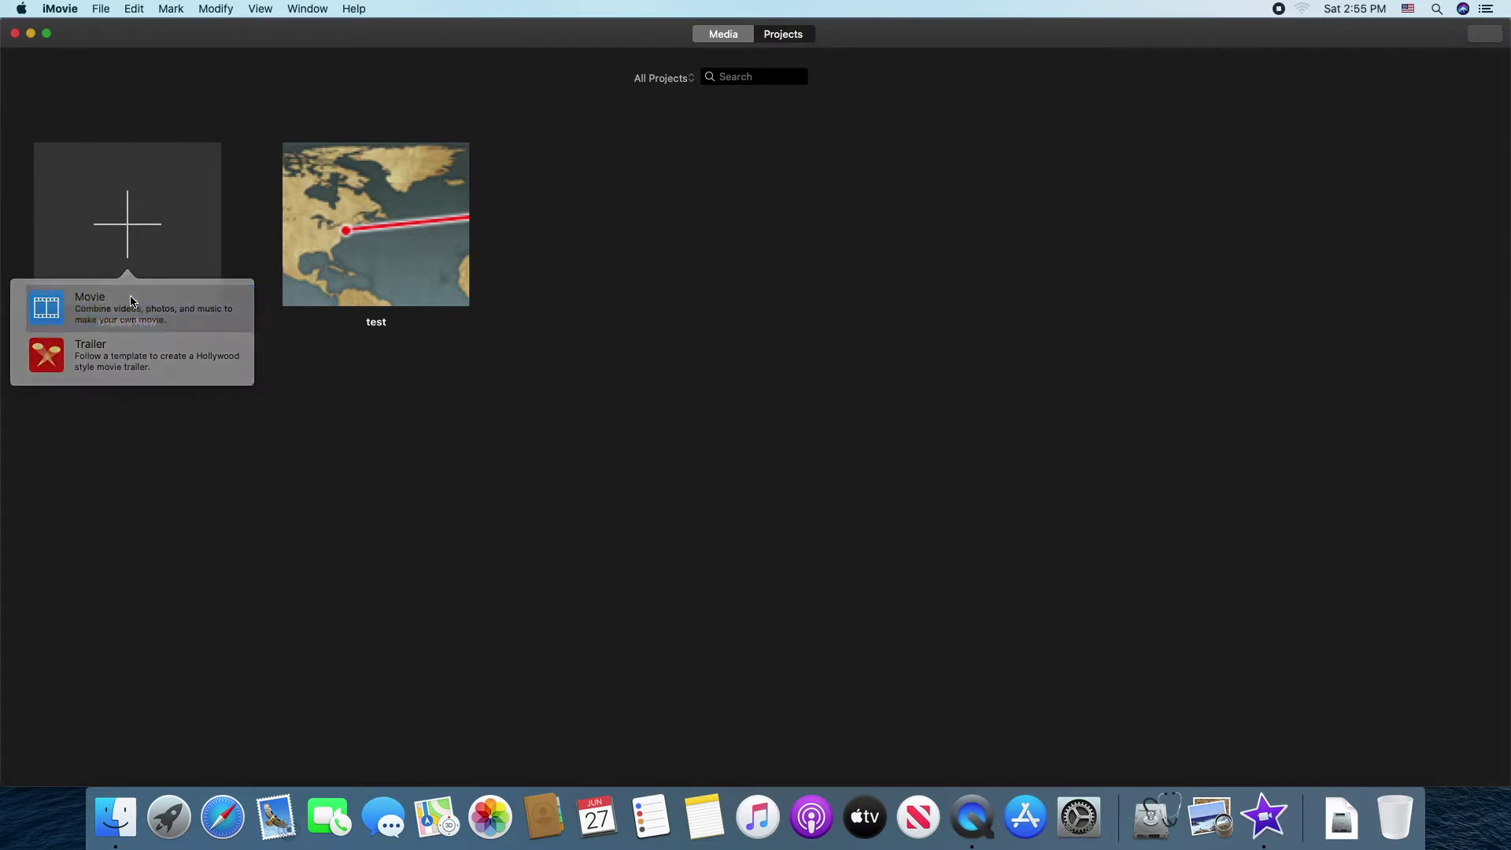
pyautogui.click(131, 302)
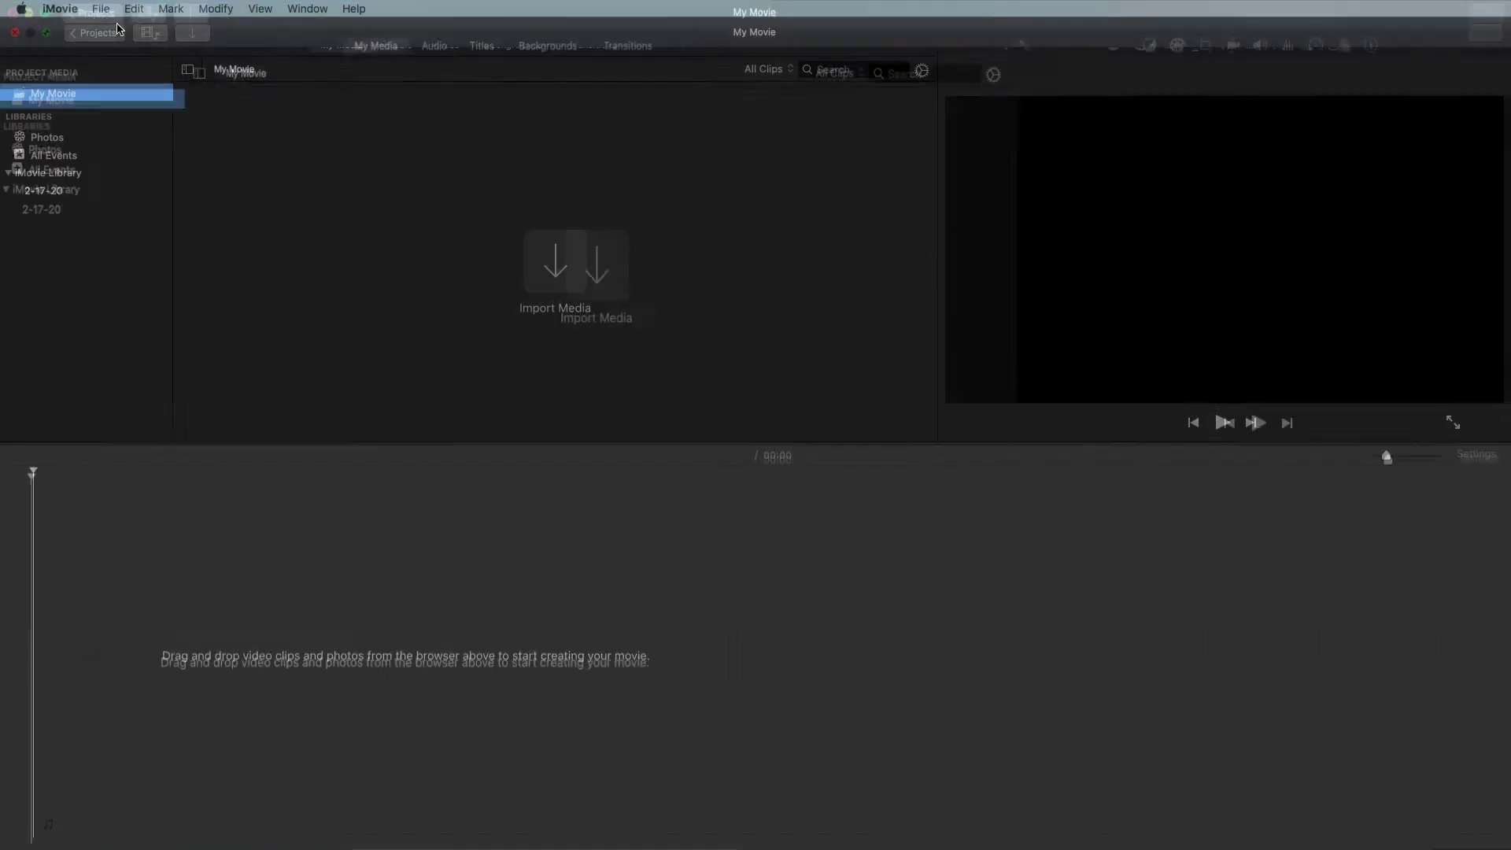
# Drag all seven desktop MP4 clips into iMovie's My Media, then maximise the iMovie window
pyautogui.moveTo(325, 33); pyautogui.dragTo(141, 46)
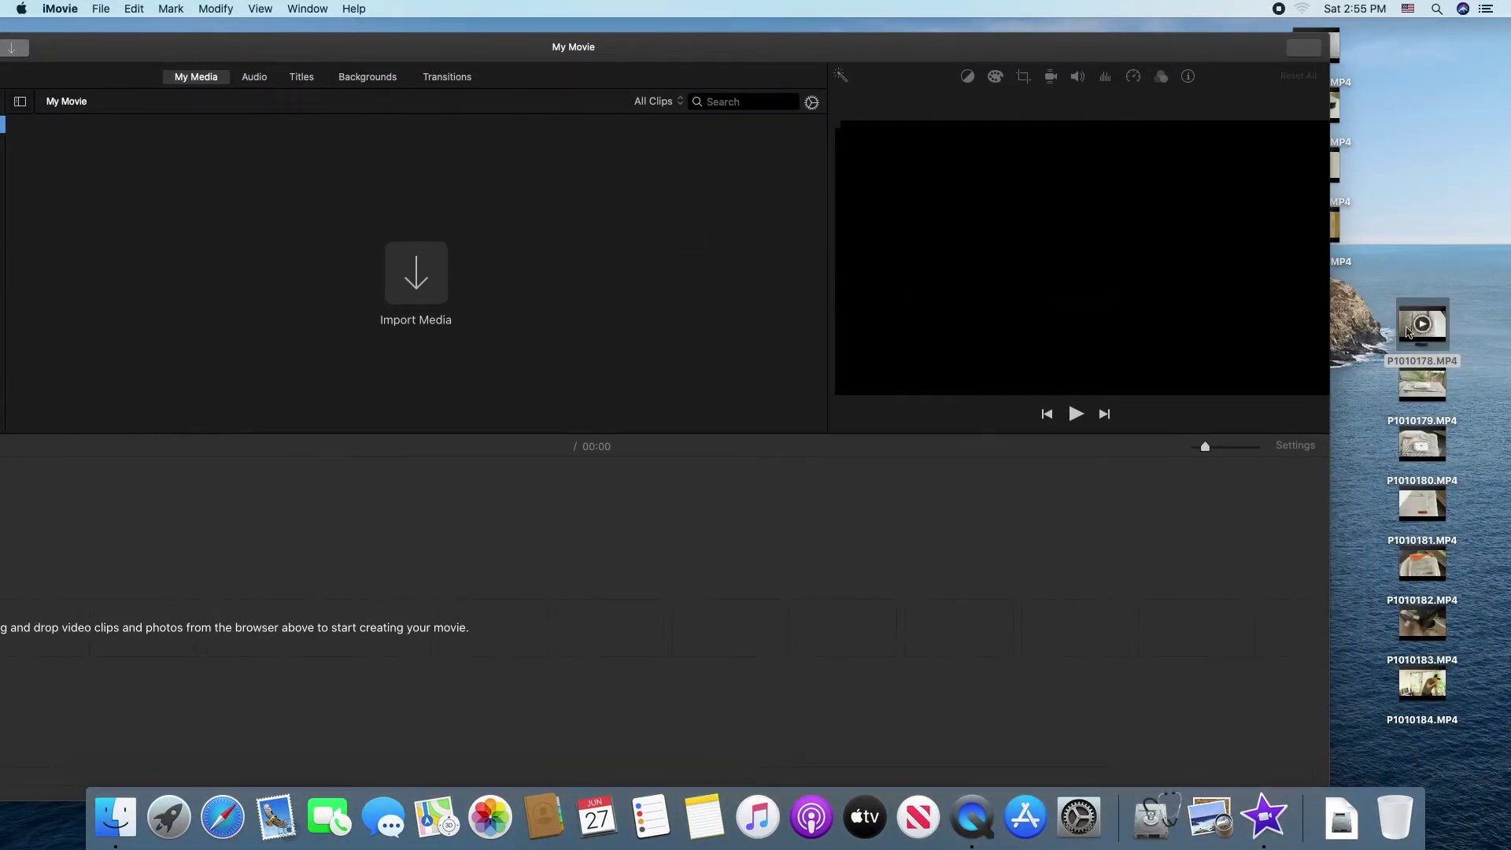
pyautogui.click(1423, 323)
pyautogui.hotkey('shift', 'Down')
pyautogui.hotkey('shift', 'Down')
pyautogui.hotkey('shift', 'Down')
pyautogui.hotkey('shift', 'Down')
pyautogui.hotkey('shift', 'Down')
pyautogui.hotkey('shift', 'Down')
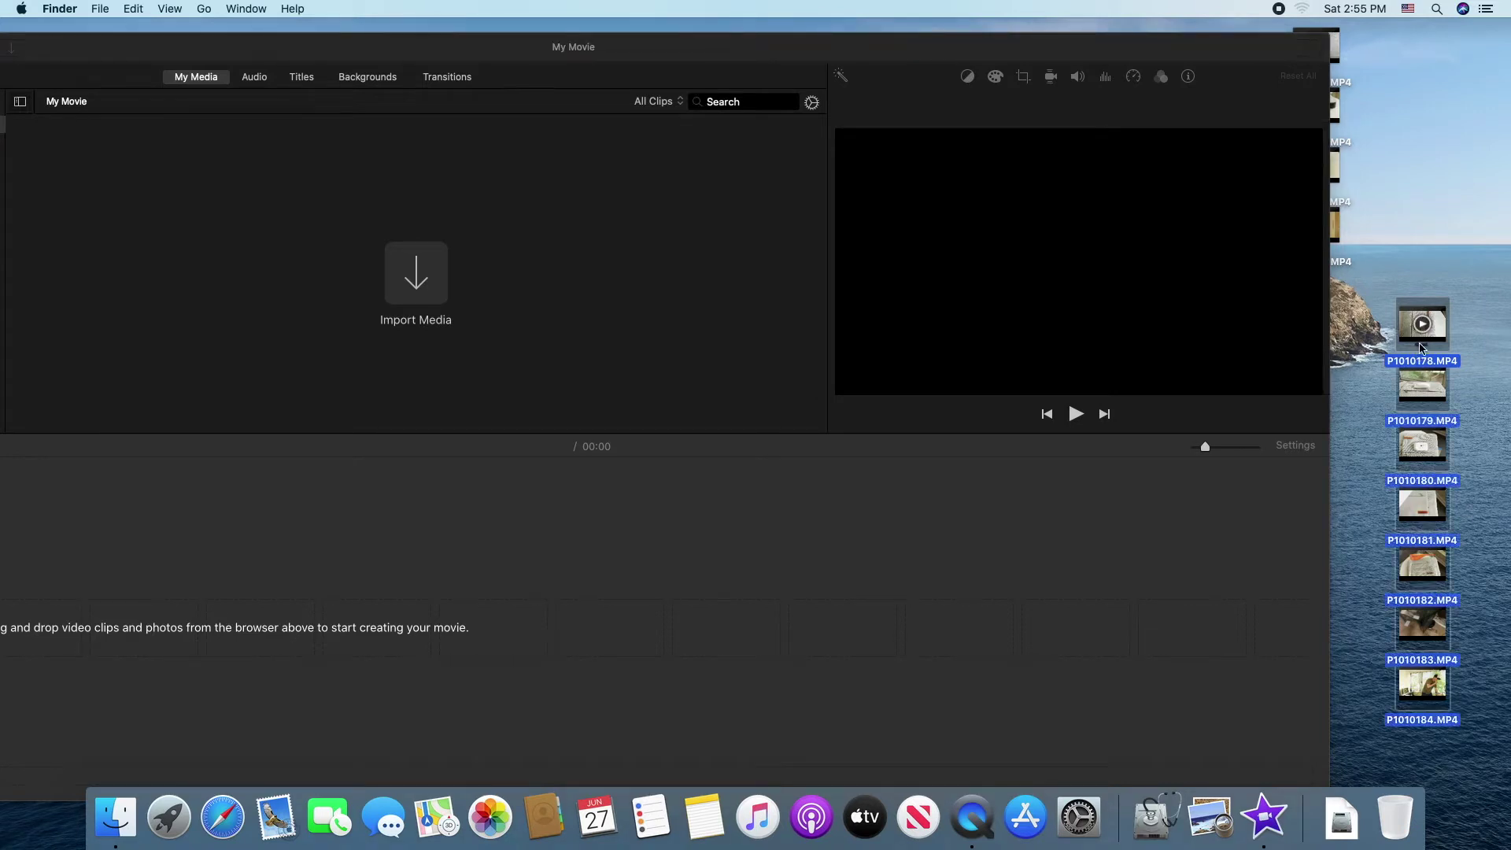
pyautogui.moveTo(1427, 344); pyautogui.dragTo(553, 221)
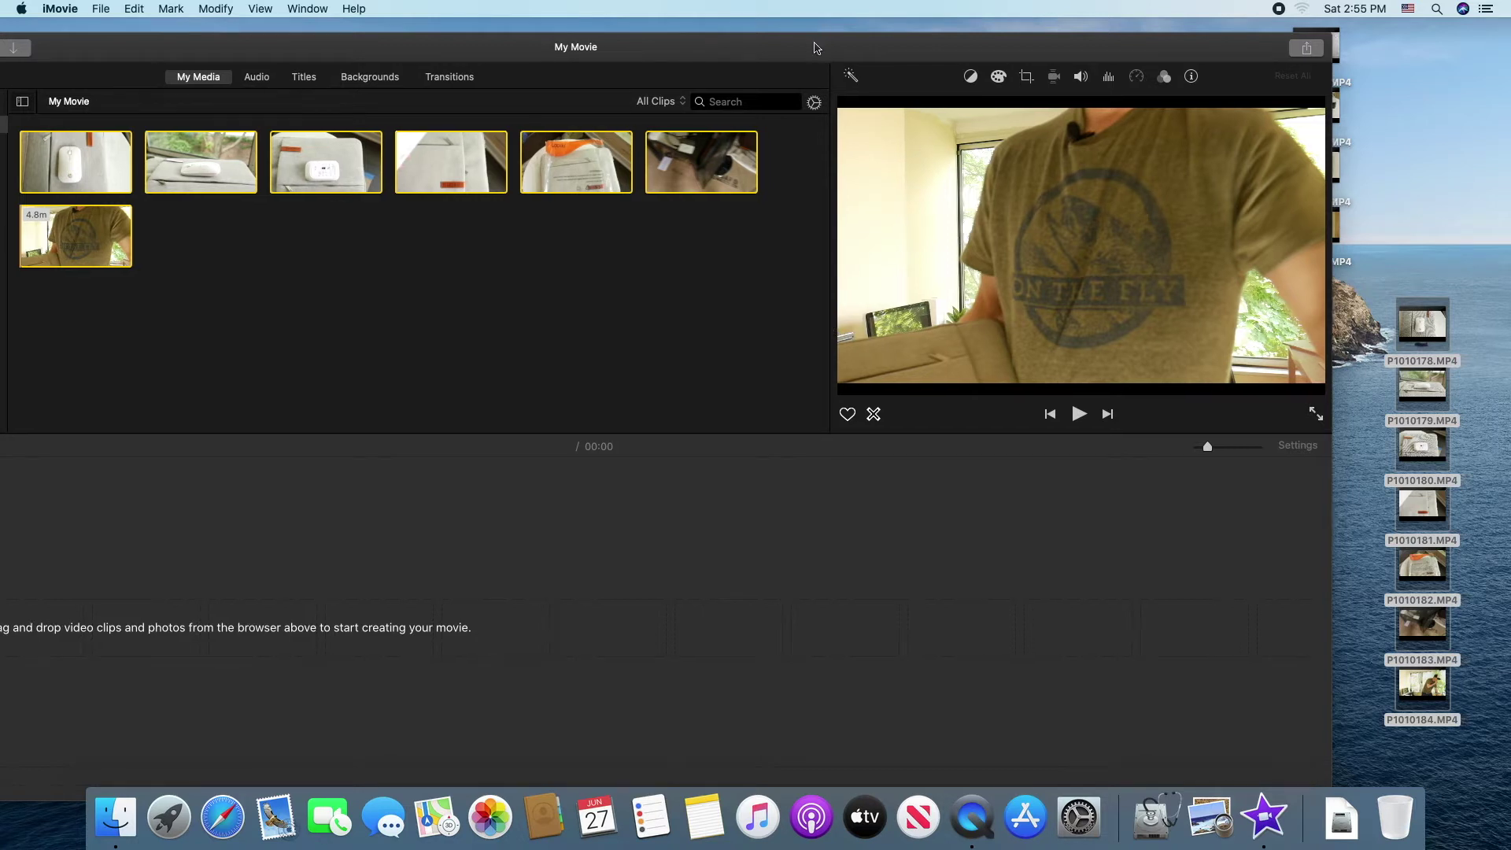
pyautogui.doubleClick(824, 31)
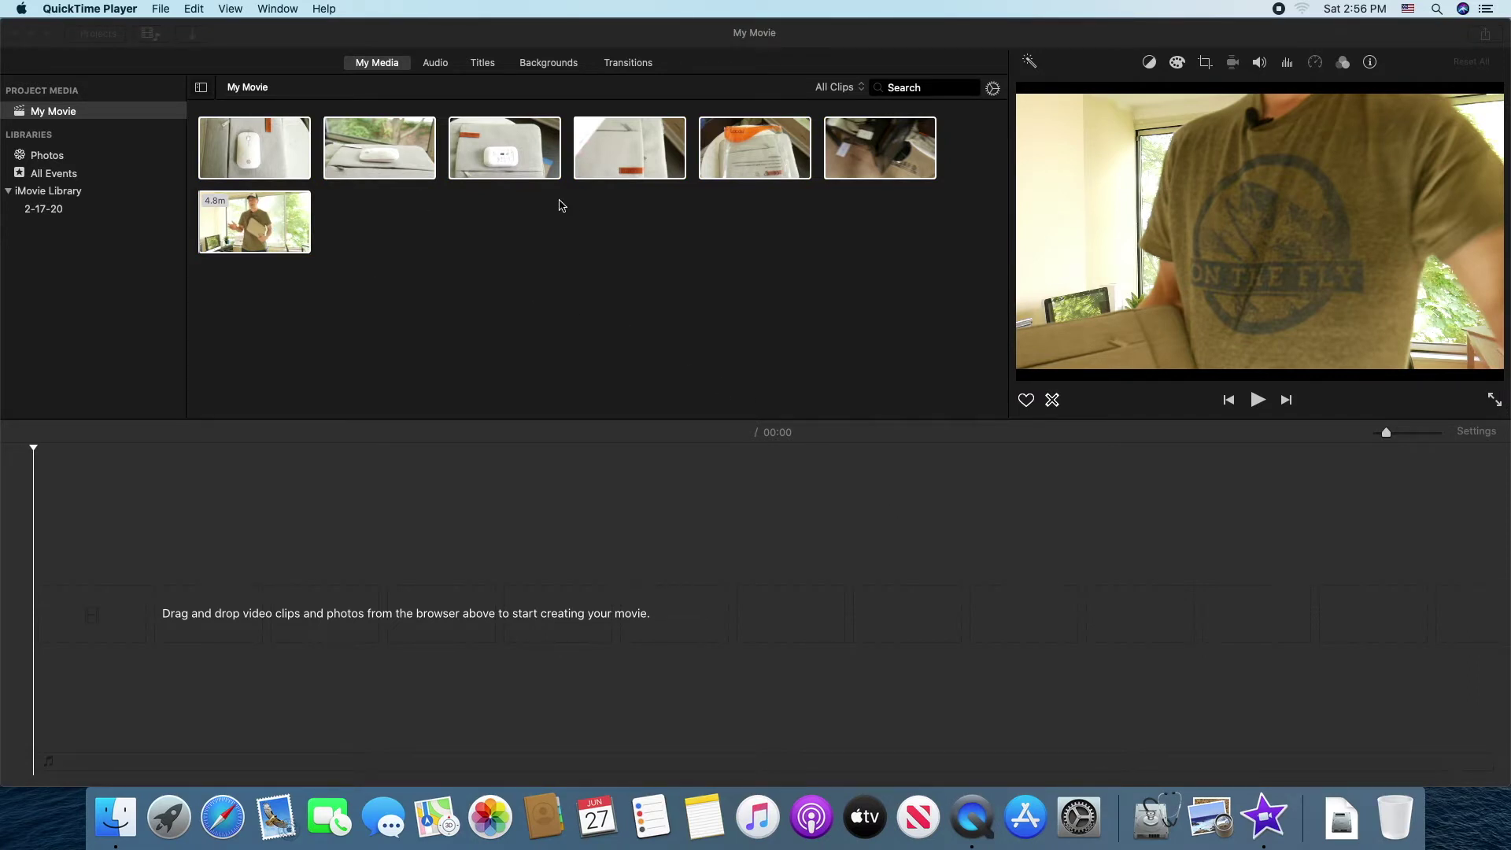
# Place only the 4.8m talking clip on the timeline, zoom it to fill, and set the playhead near 01:14
pyautogui.moveTo(226, 249); pyautogui.dragTo(270, 354)
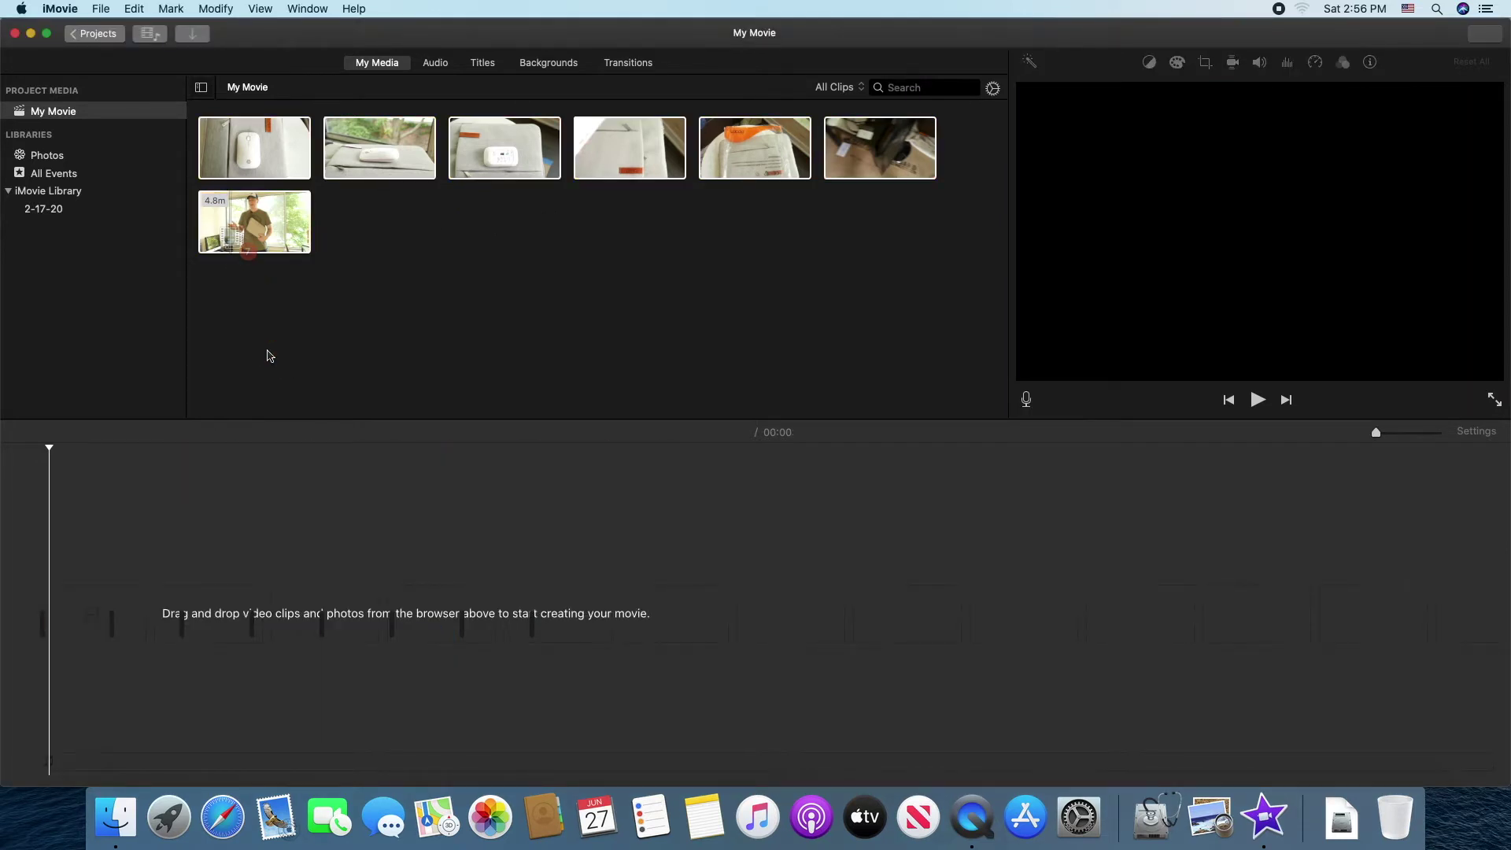
pyautogui.click(280, 355)
pyautogui.moveTo(252, 248); pyautogui.dragTo(88, 608)
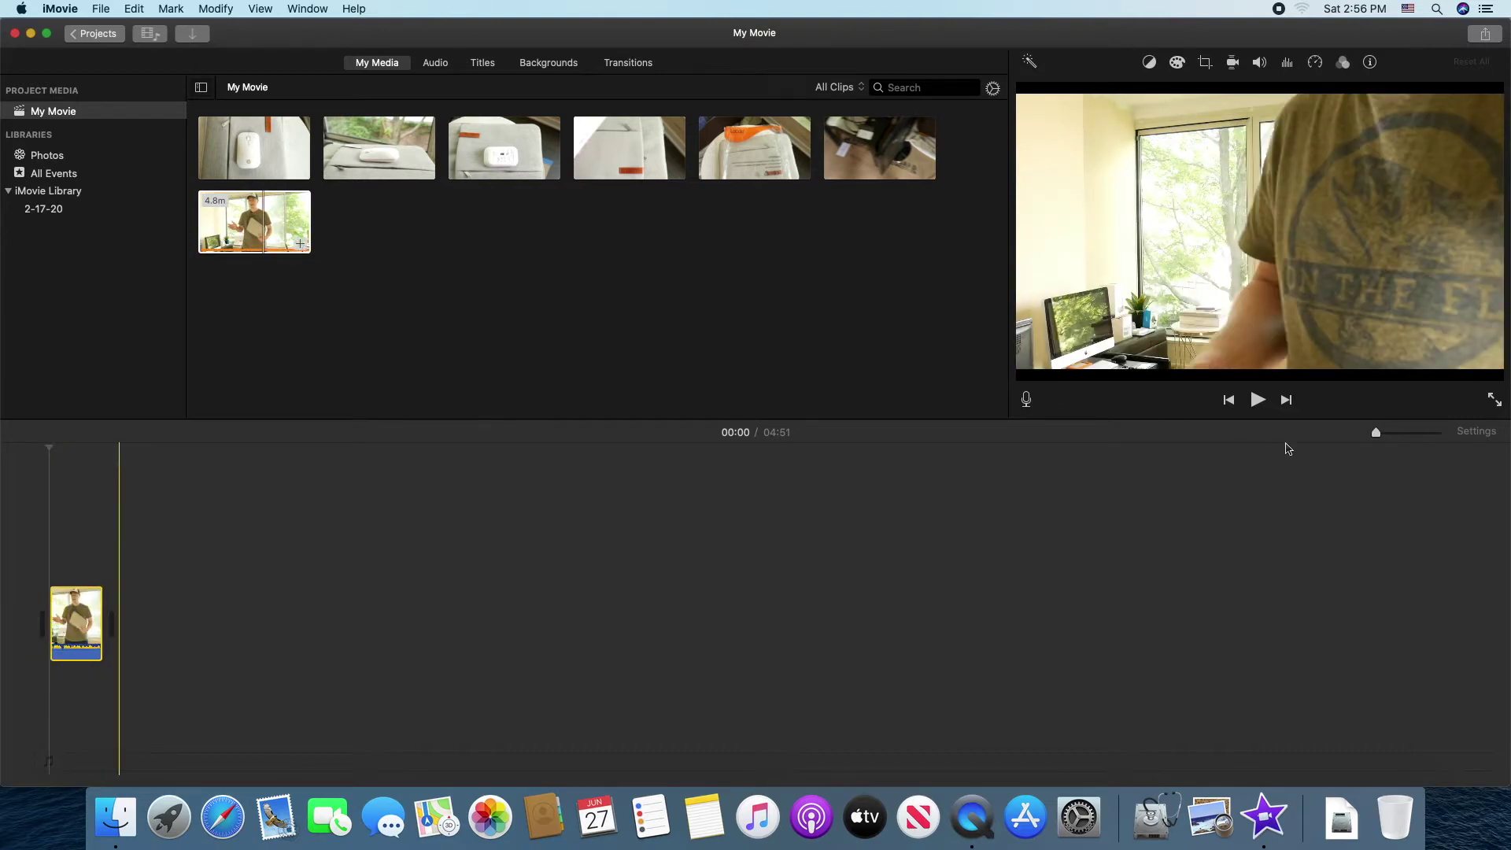
pyautogui.click(1387, 434)
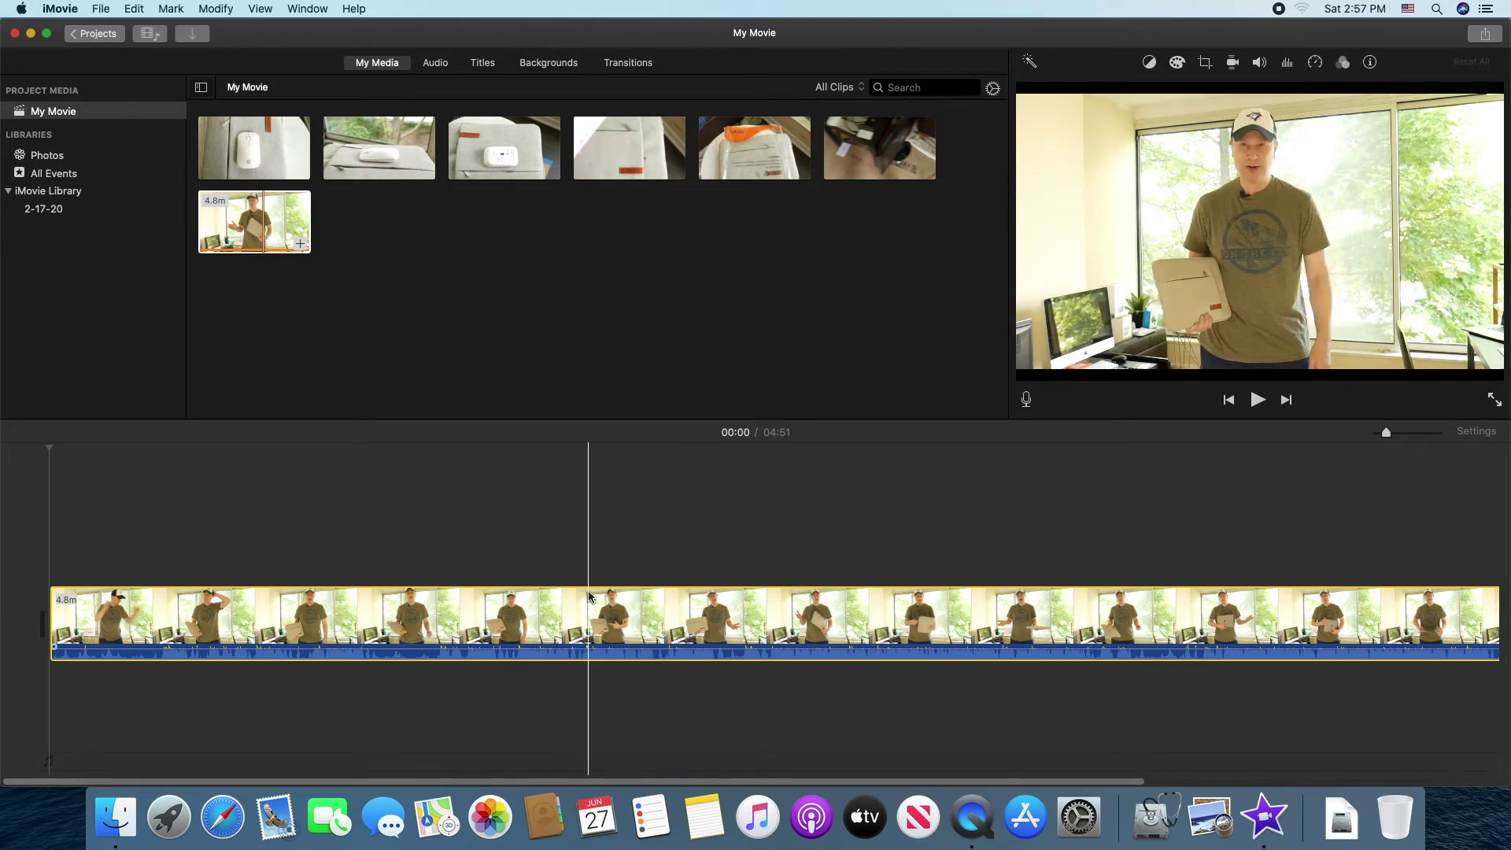
pyautogui.click(440, 592)
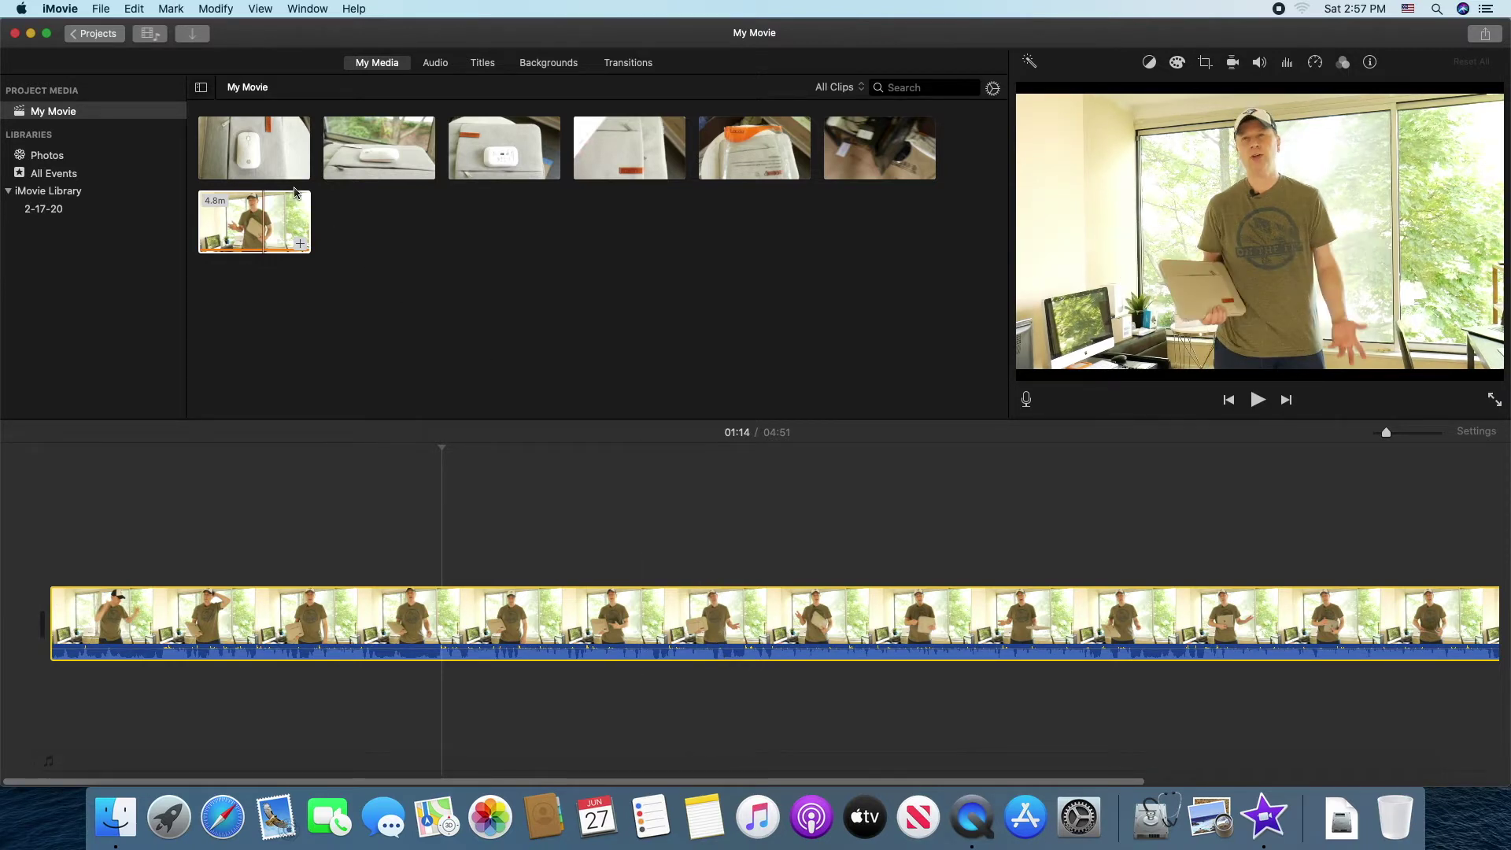
pyautogui.click(295, 192)
# Add the 13.5s mouse clip as a cutaway above the talking clip and preview it
pyautogui.moveTo(298, 153); pyautogui.dragTo(368, 557)
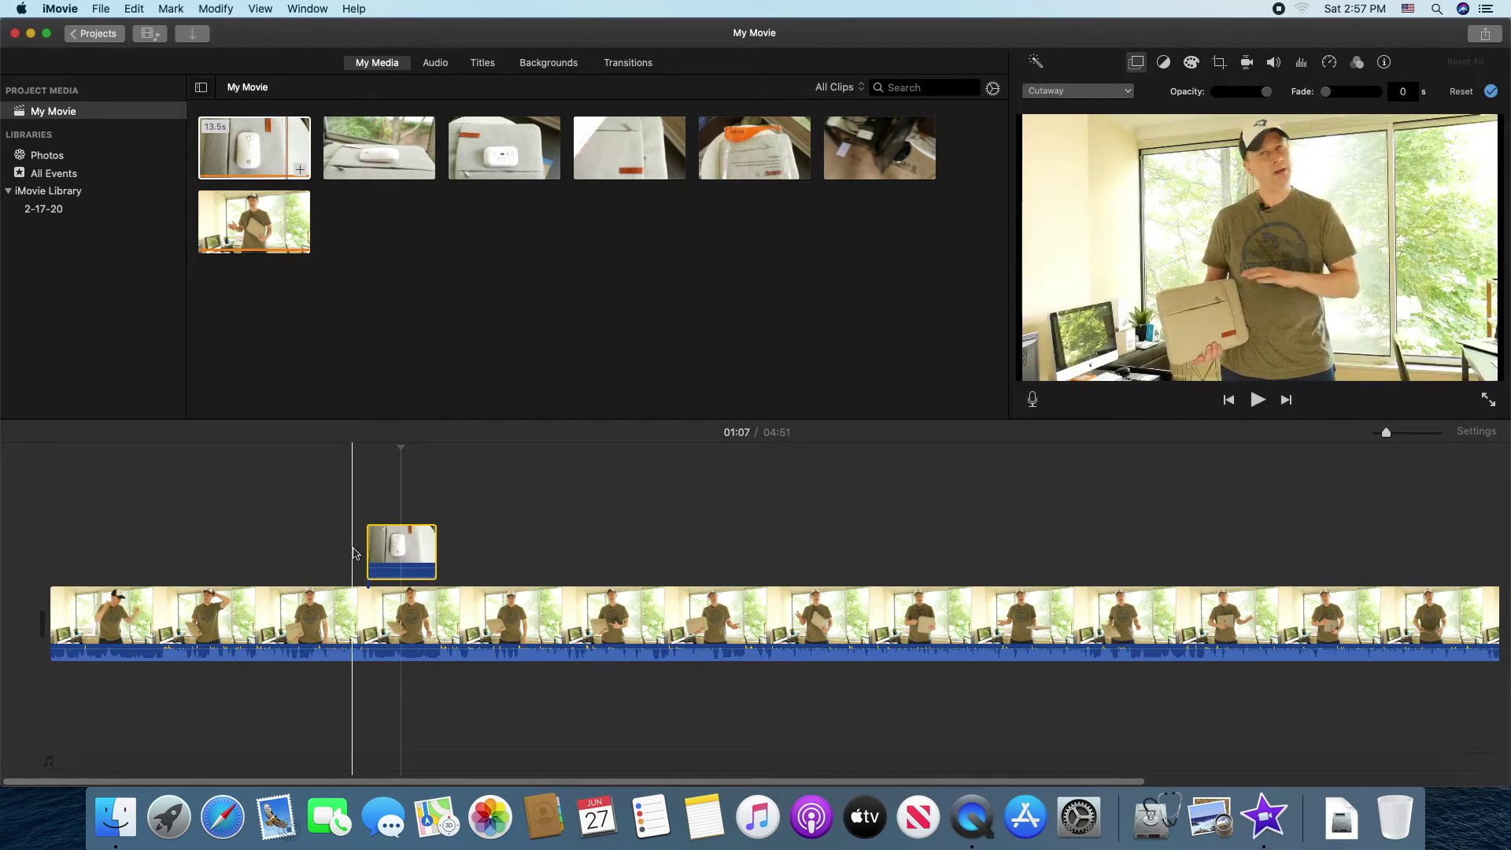
pyautogui.click(354, 553)
pyautogui.press('space')
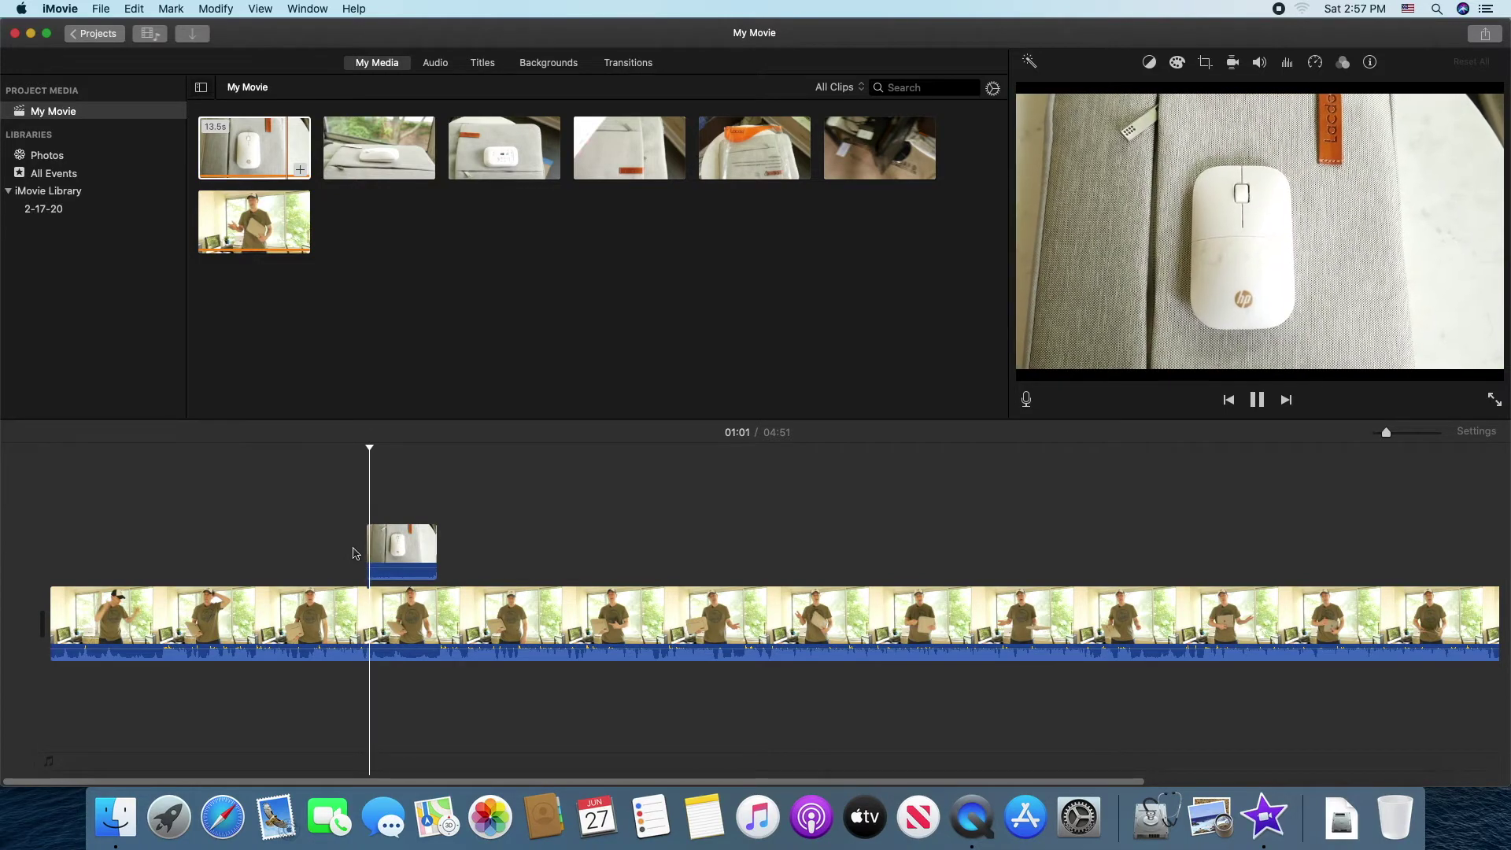
pyautogui.press('space')
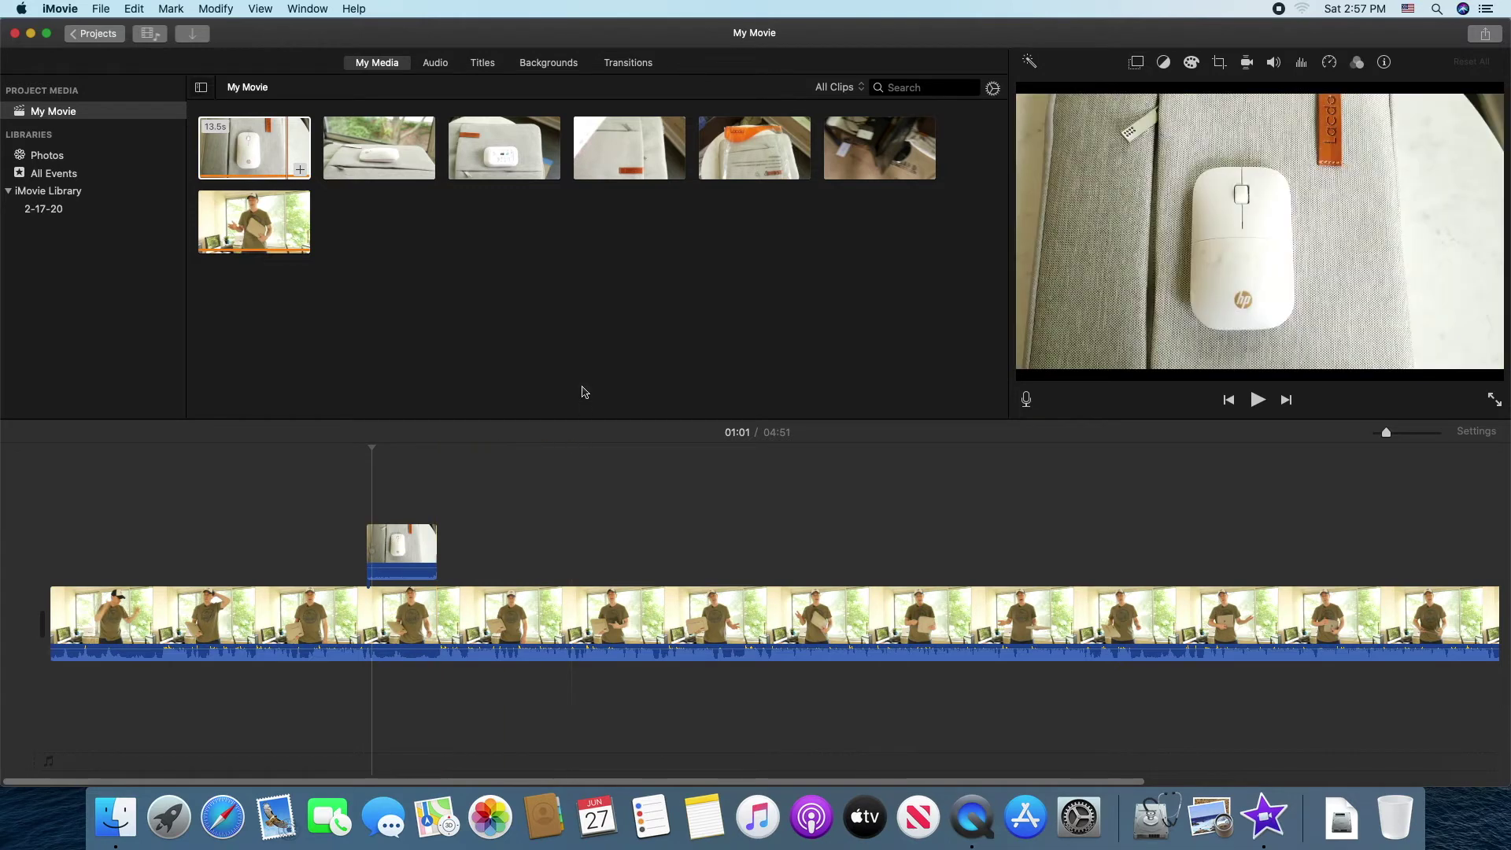
pyautogui.click(445, 259)
# Add the 8.5s clip near 02:04 and the 20.5s clip later as cutaways
pyautogui.click(483, 168)
pyautogui.moveTo(483, 168); pyautogui.dragTo(683, 559)
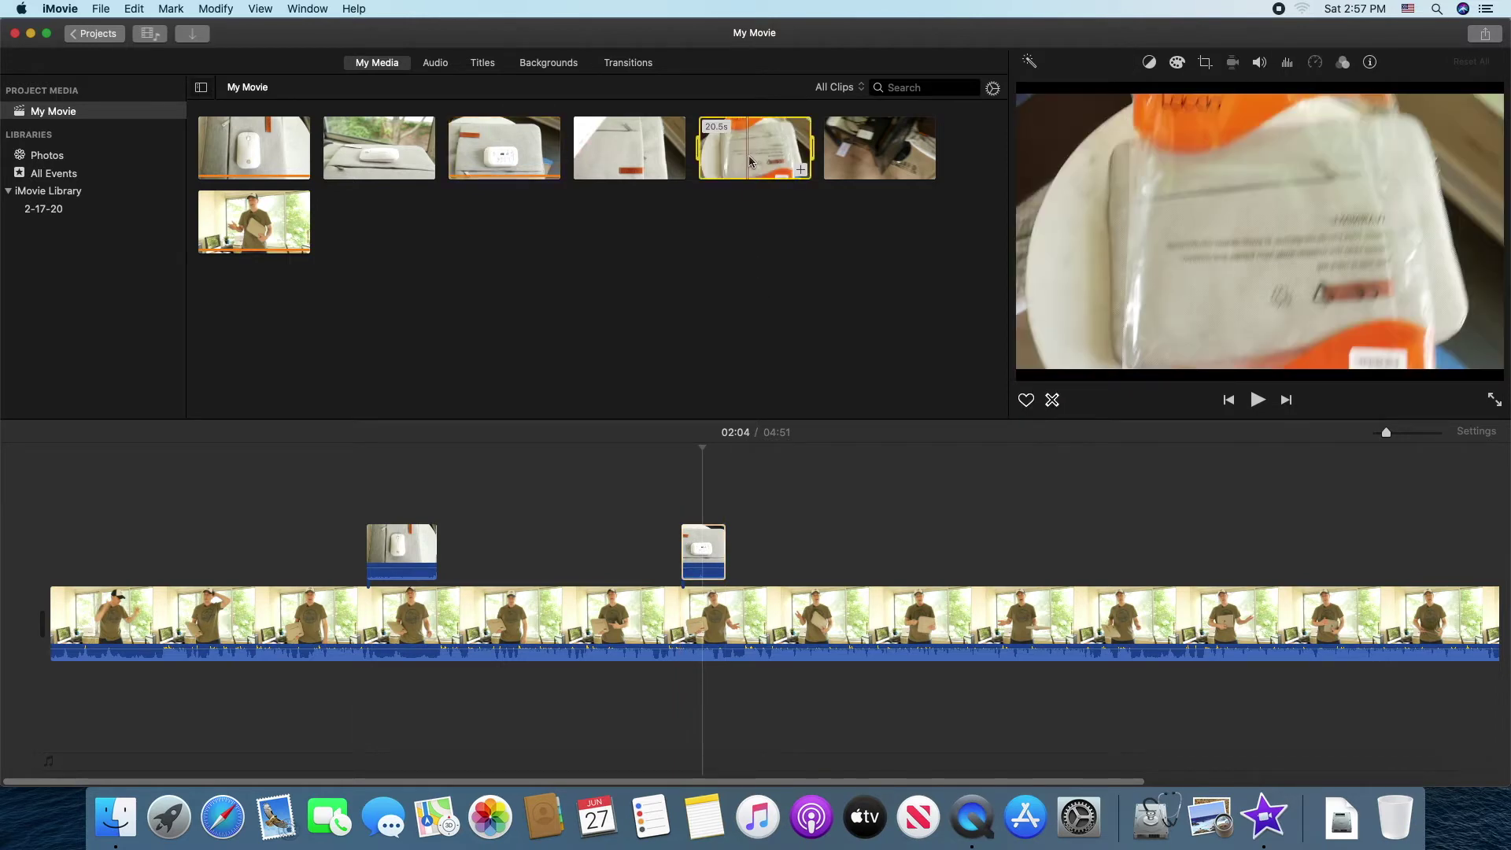
pyautogui.moveTo(748, 164); pyautogui.dragTo(1009, 557)
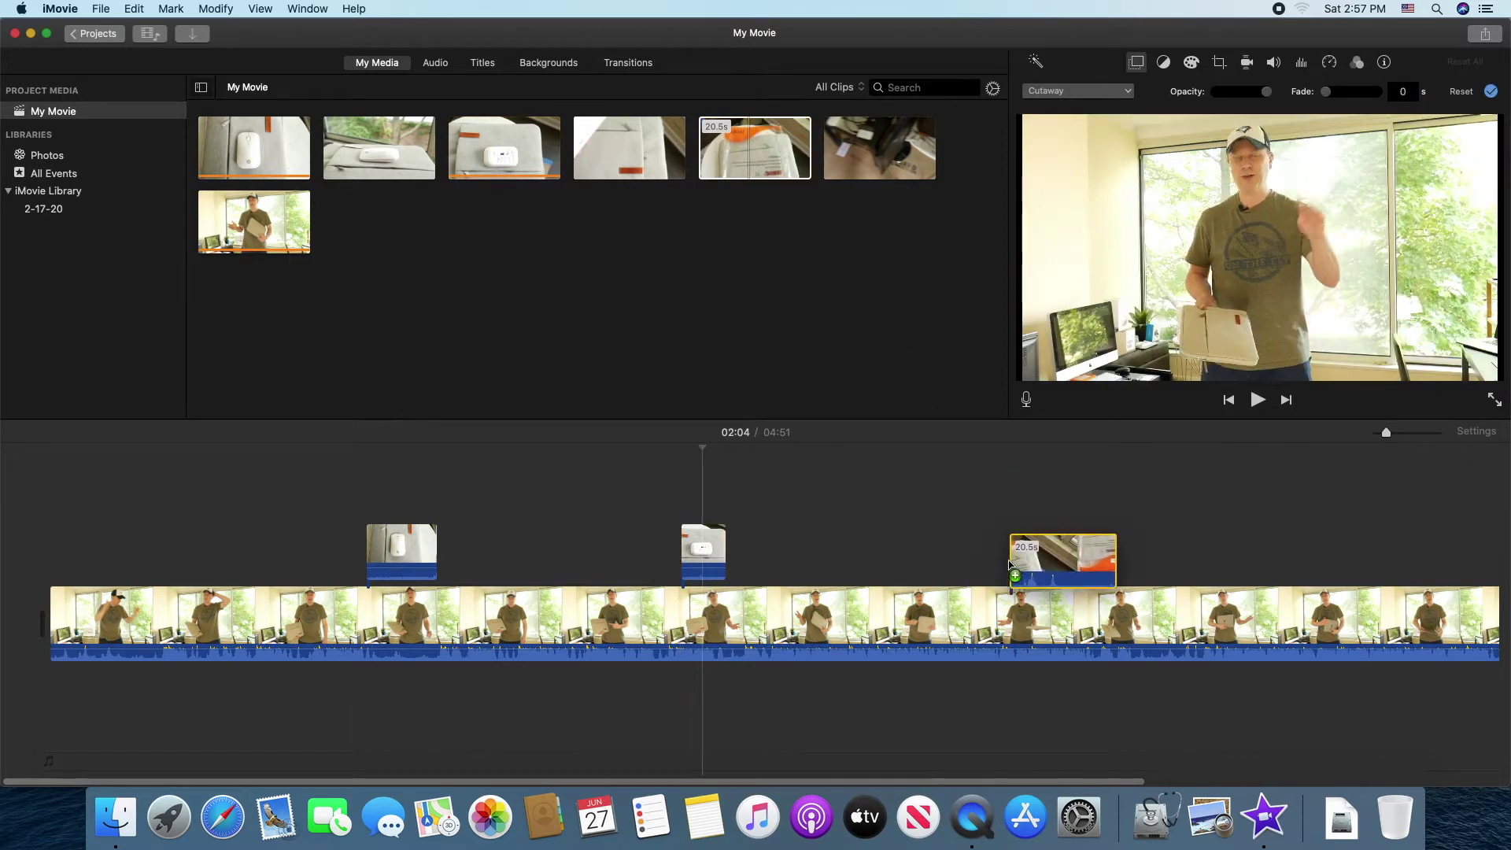
pyautogui.click(1060, 551)
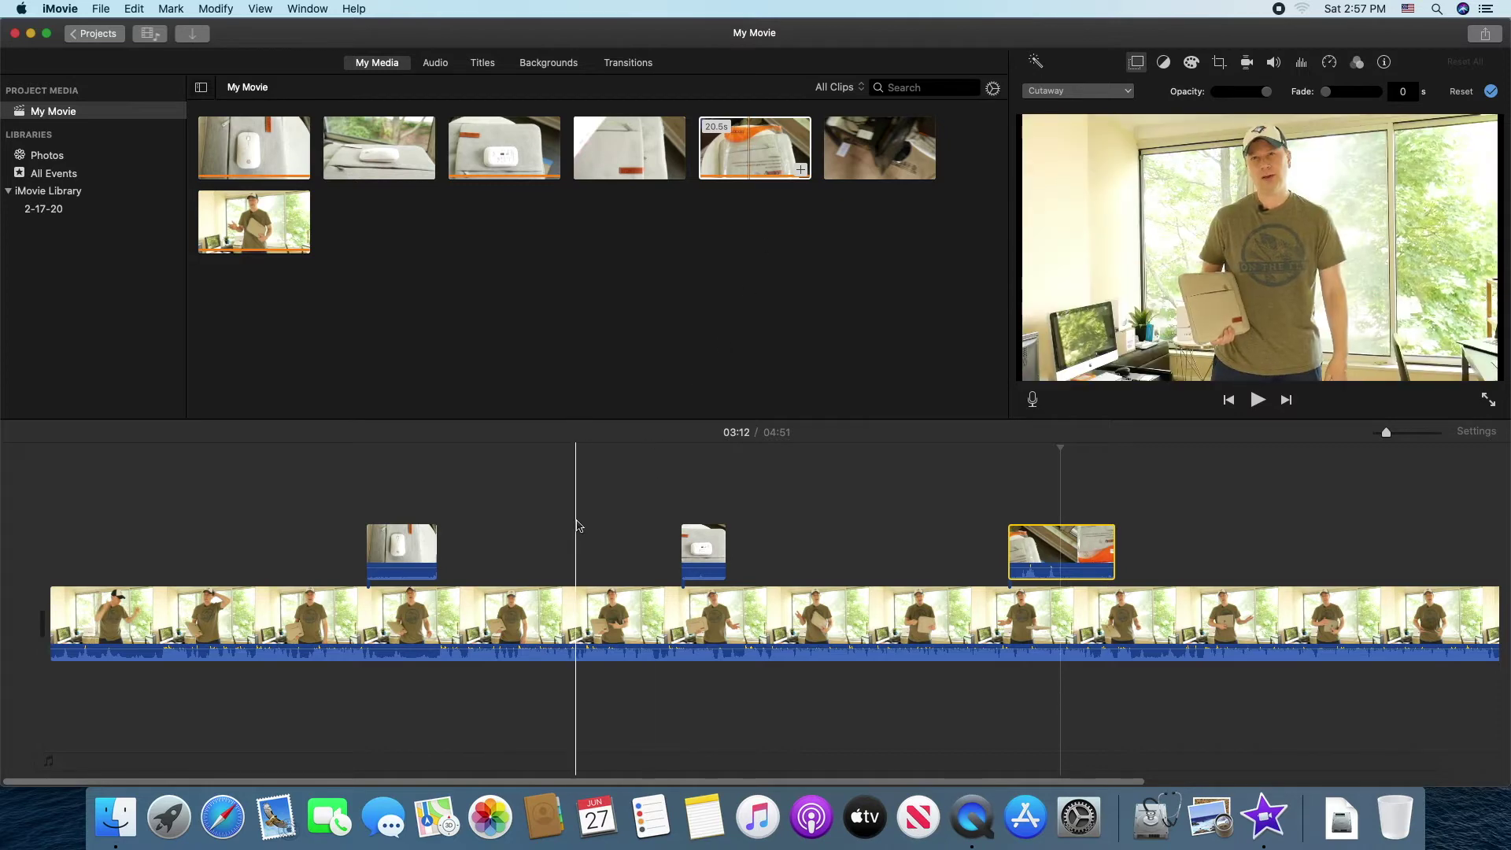
pyautogui.click(574, 521)
# Split the talking clip at 01:40 and add a Fade to White transition at the cut
pyautogui.rightClick(580, 634)
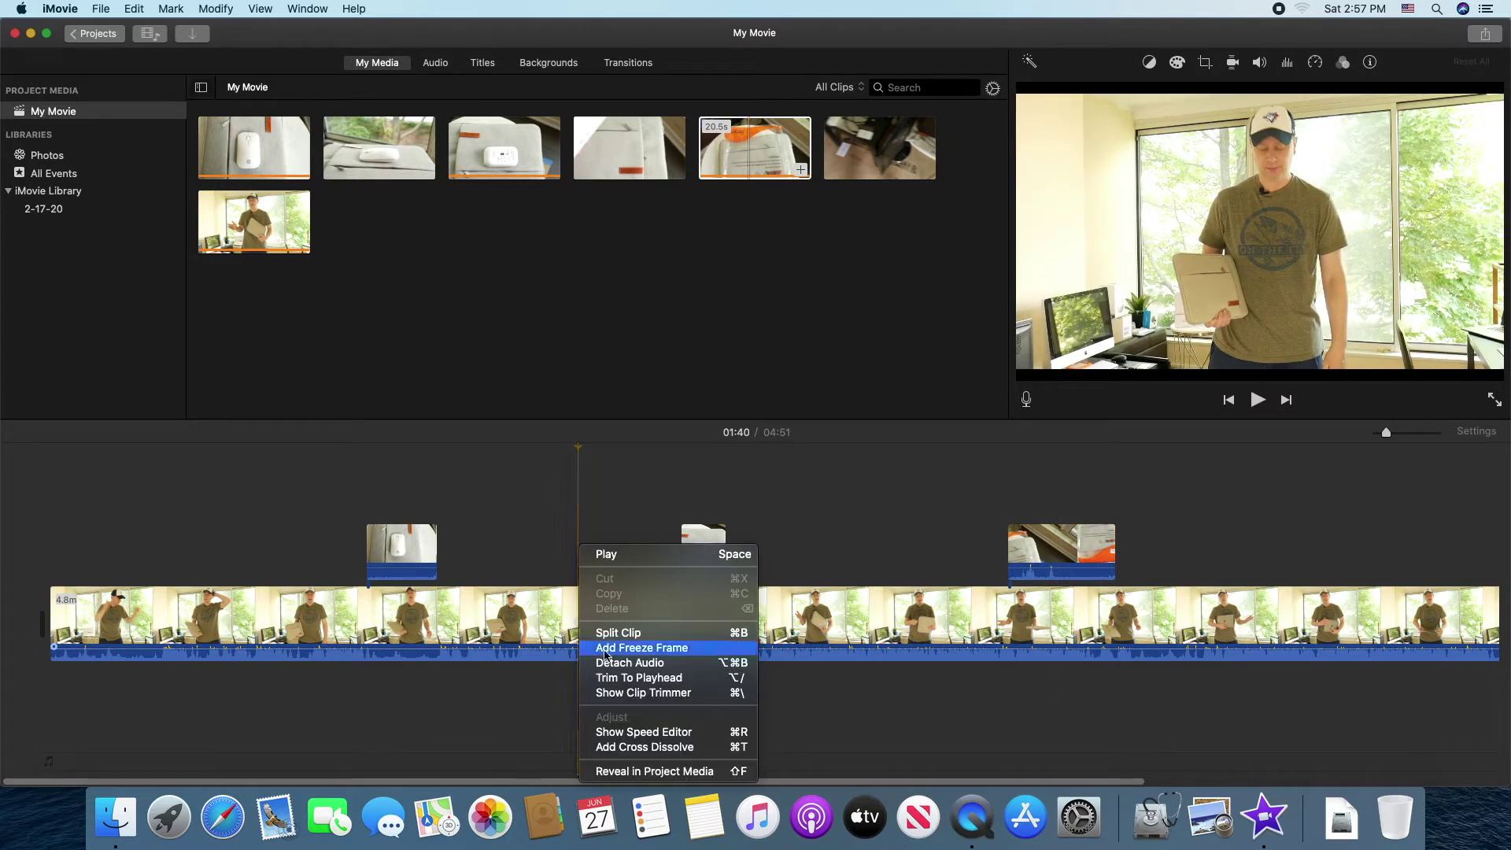
pyautogui.click(608, 633)
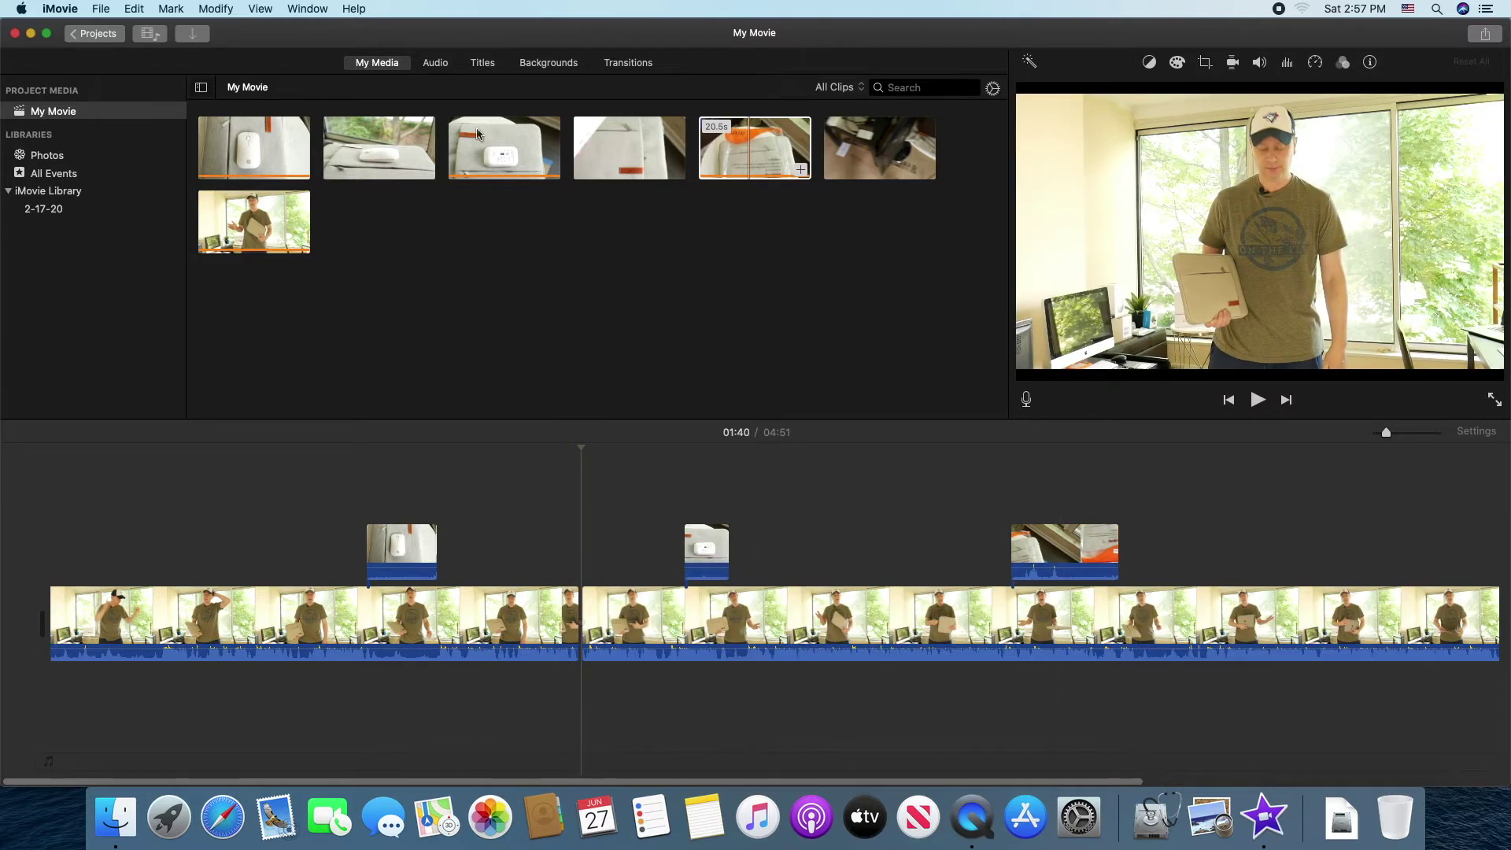
pyautogui.click(628, 63)
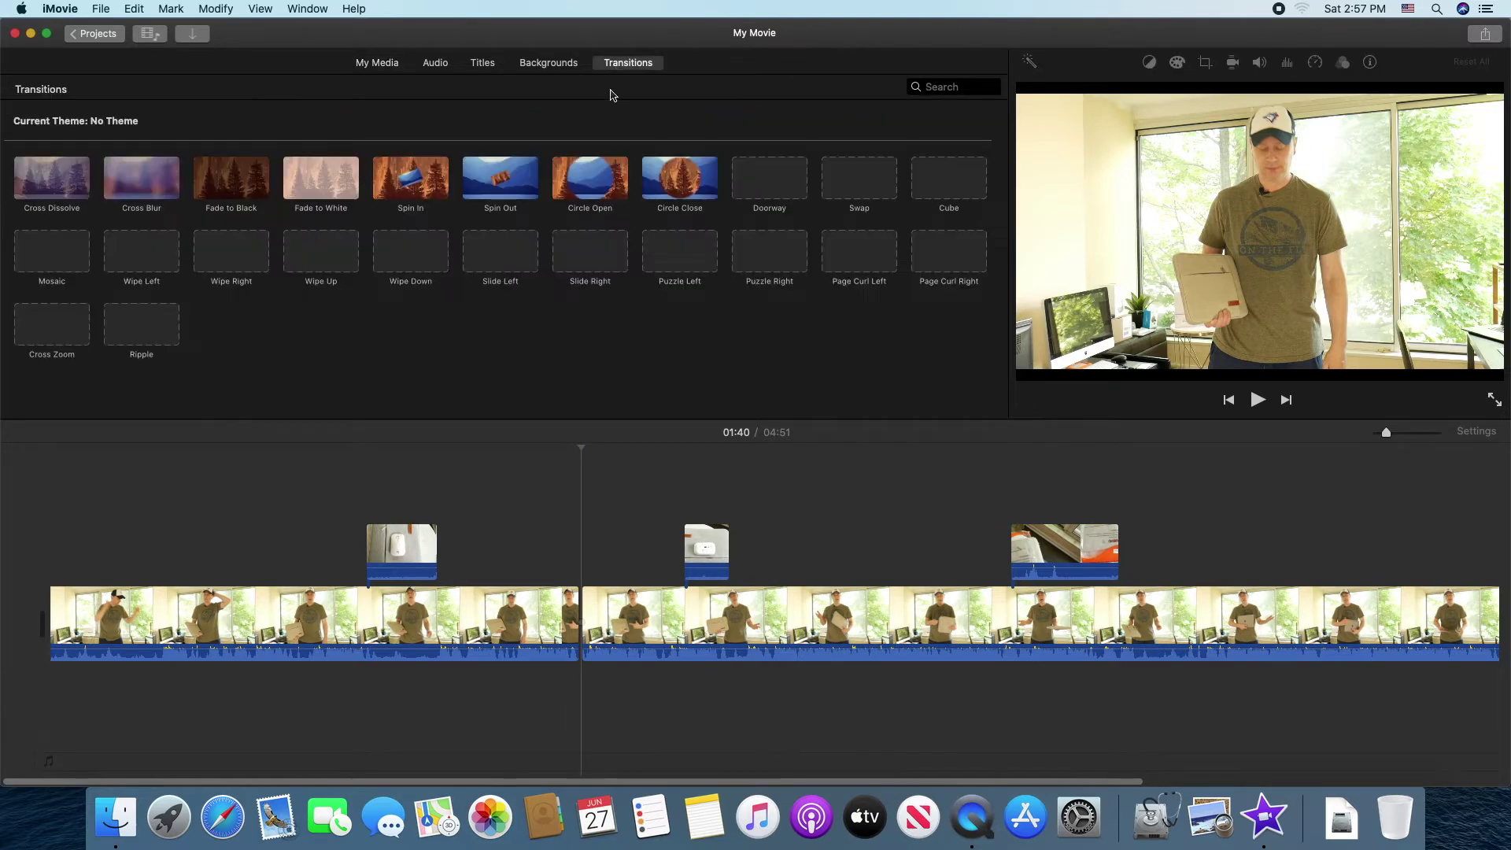
pyautogui.moveTo(332, 181); pyautogui.dragTo(584, 557)
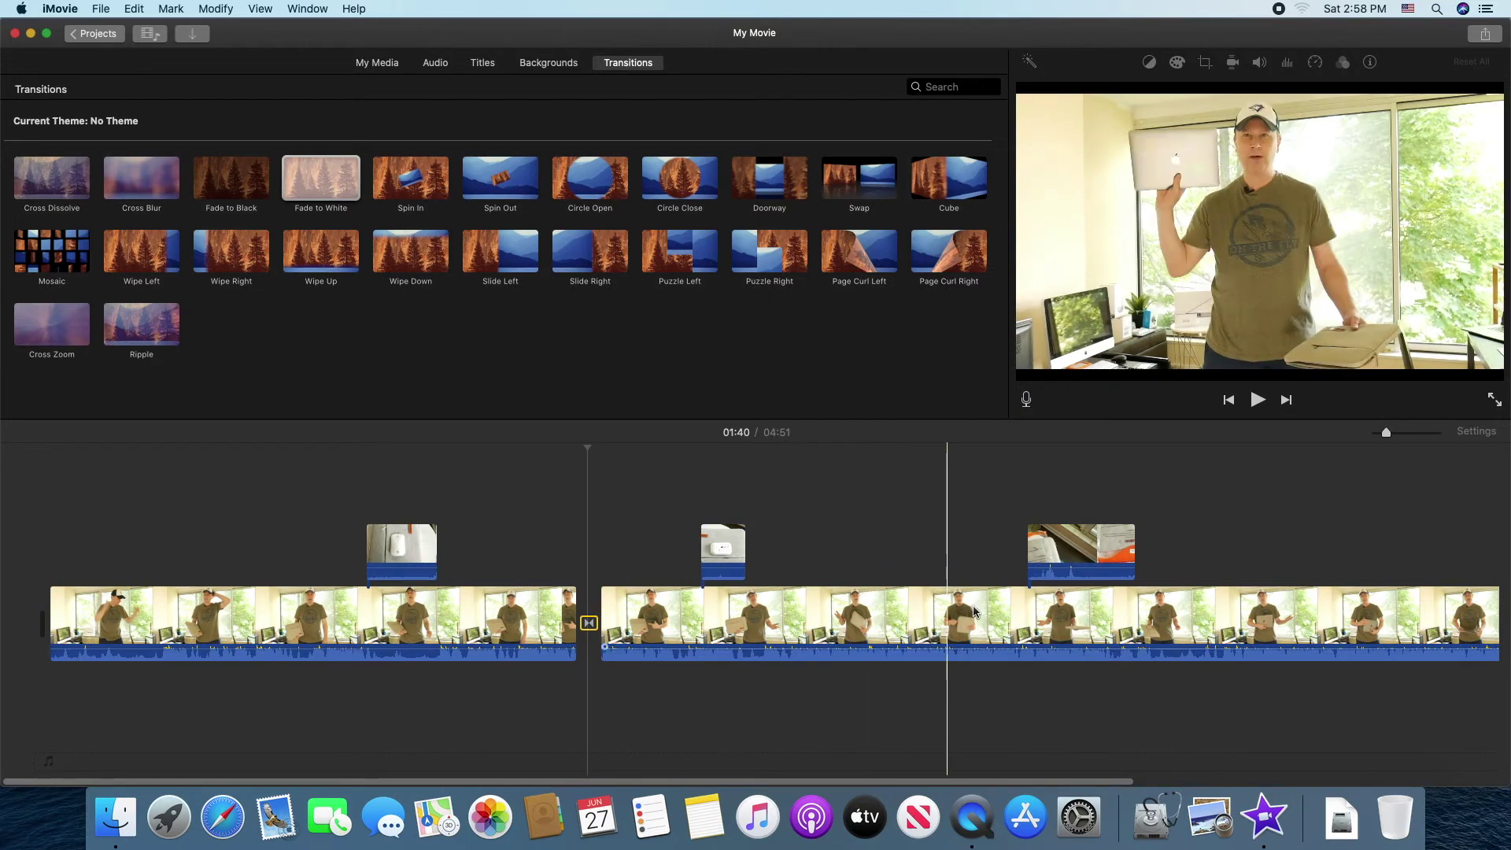
# Split the second piece at 03:53, add a Page Curl Left transition, and preview it
pyautogui.click(1295, 626)
pyautogui.rightClick(1295, 625)
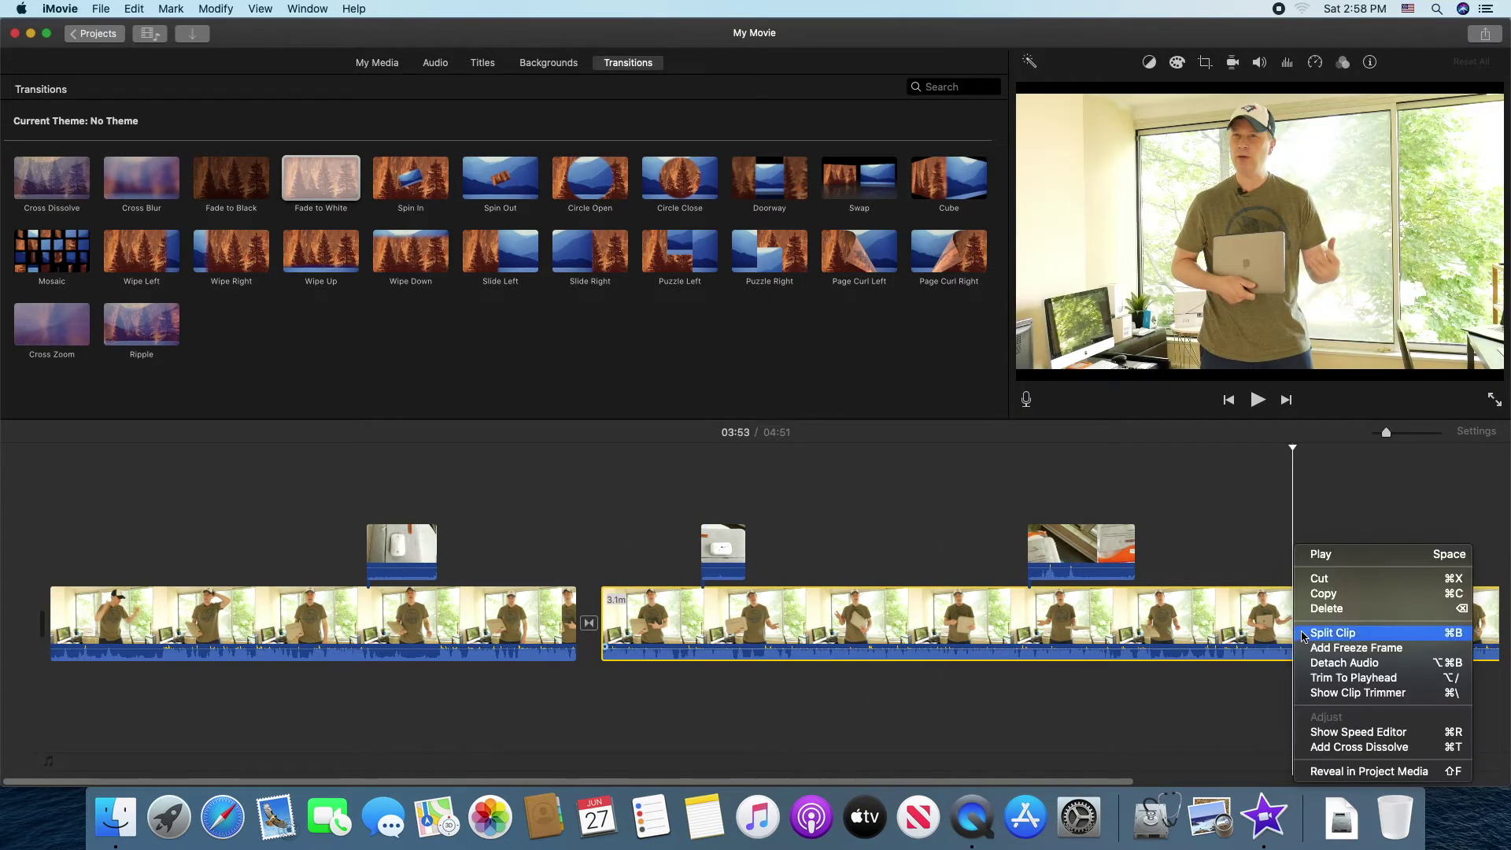
pyautogui.click(1303, 634)
pyautogui.moveTo(878, 290); pyautogui.dragTo(1299, 627)
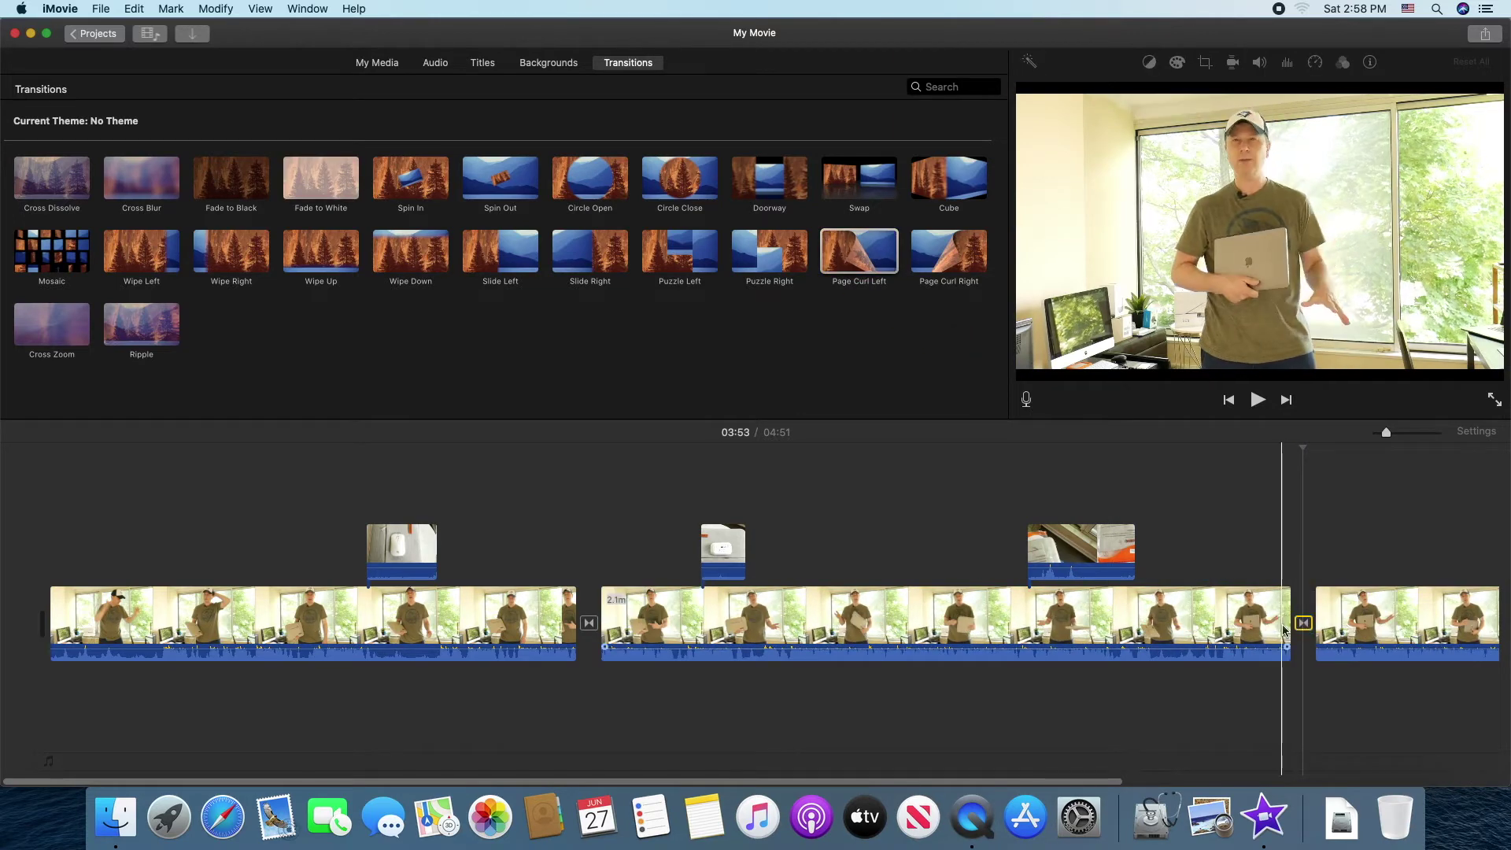
pyautogui.click(1284, 630)
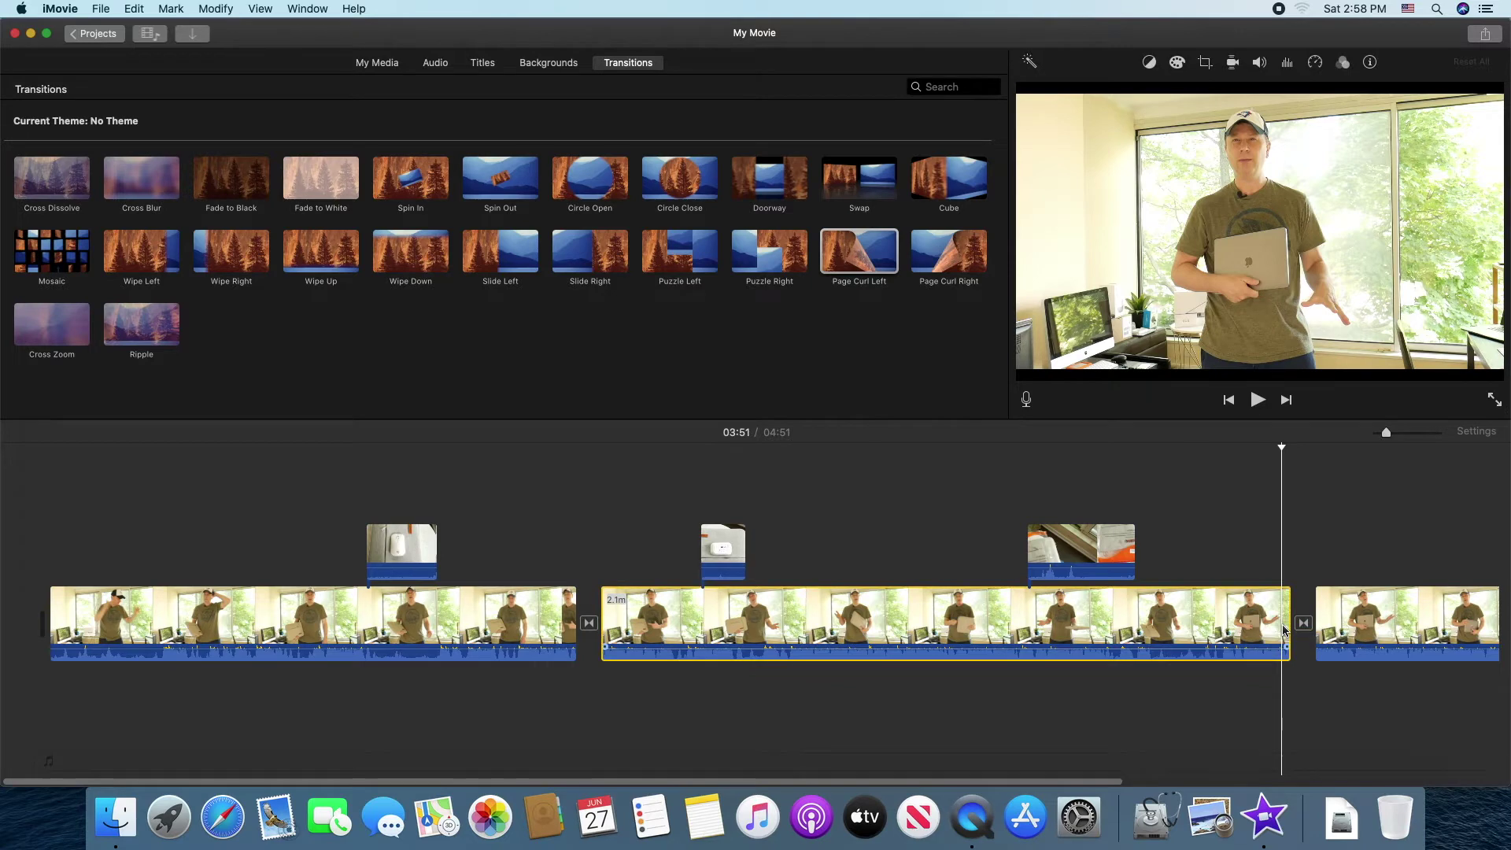
pyautogui.press('space')
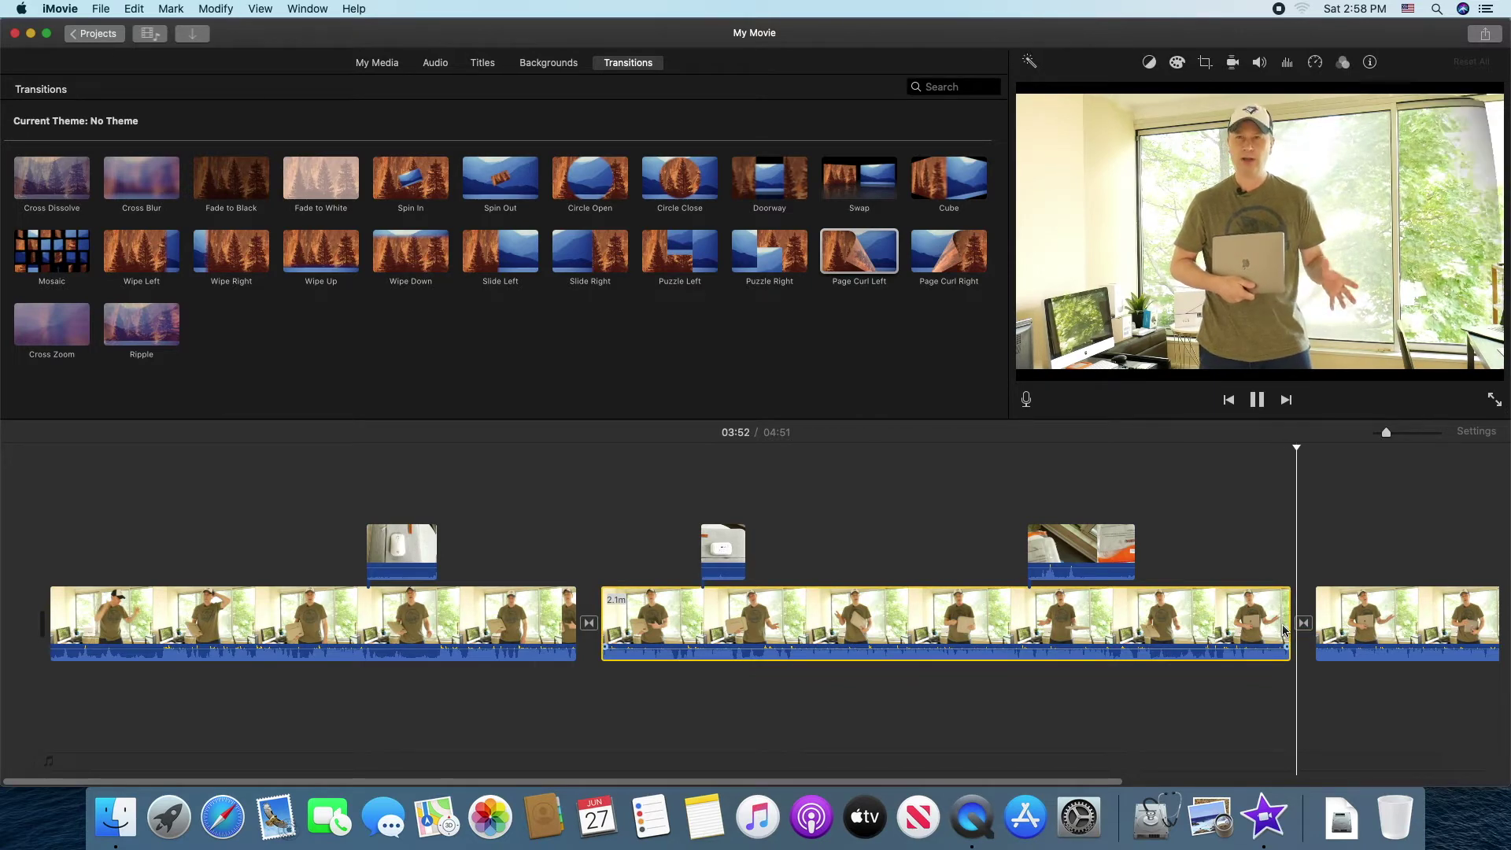
pyautogui.press('space')
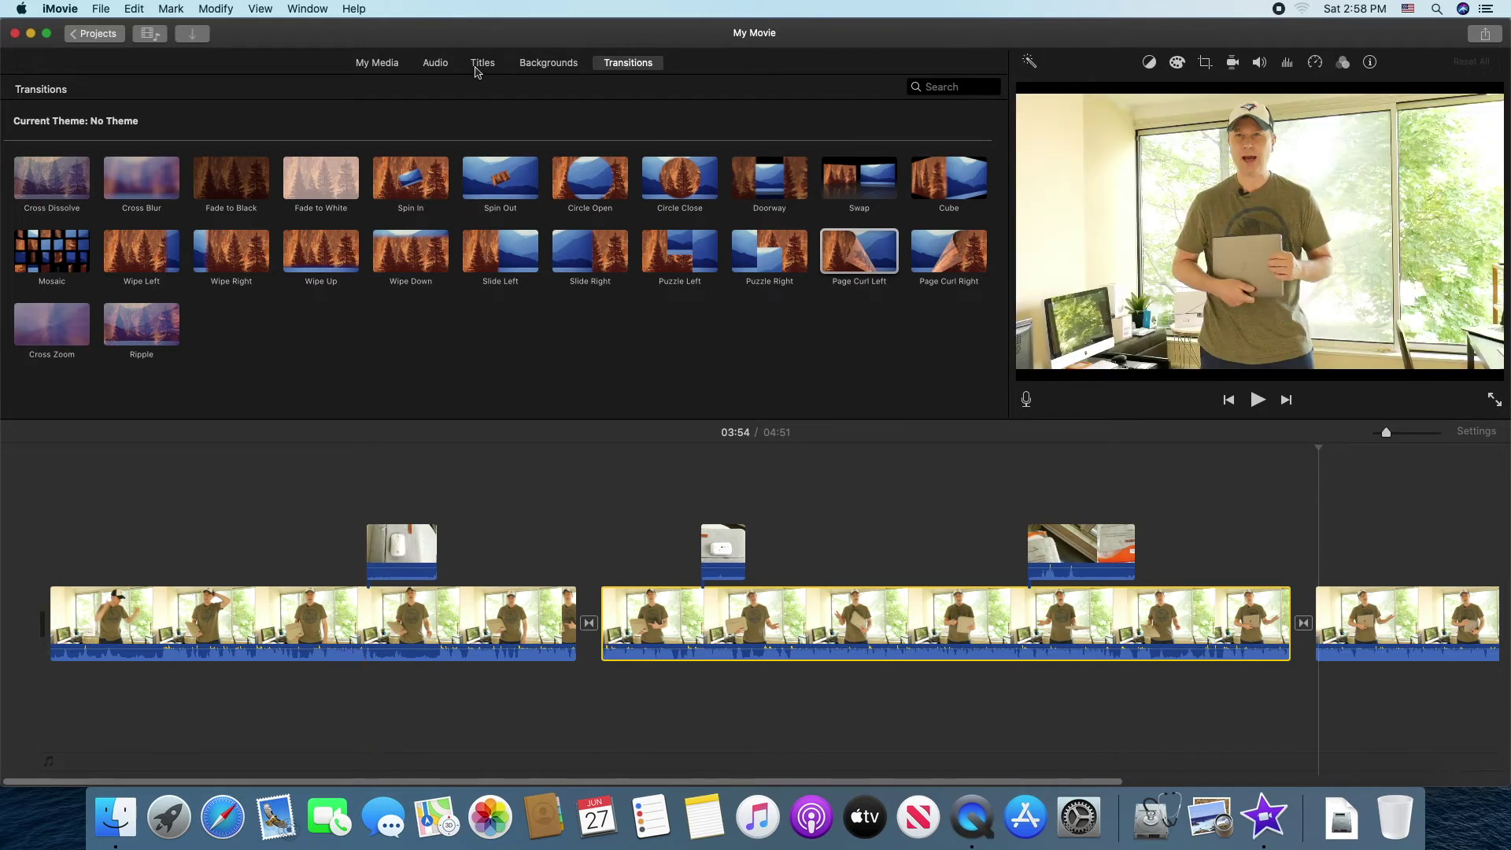
pyautogui.click(481, 65)
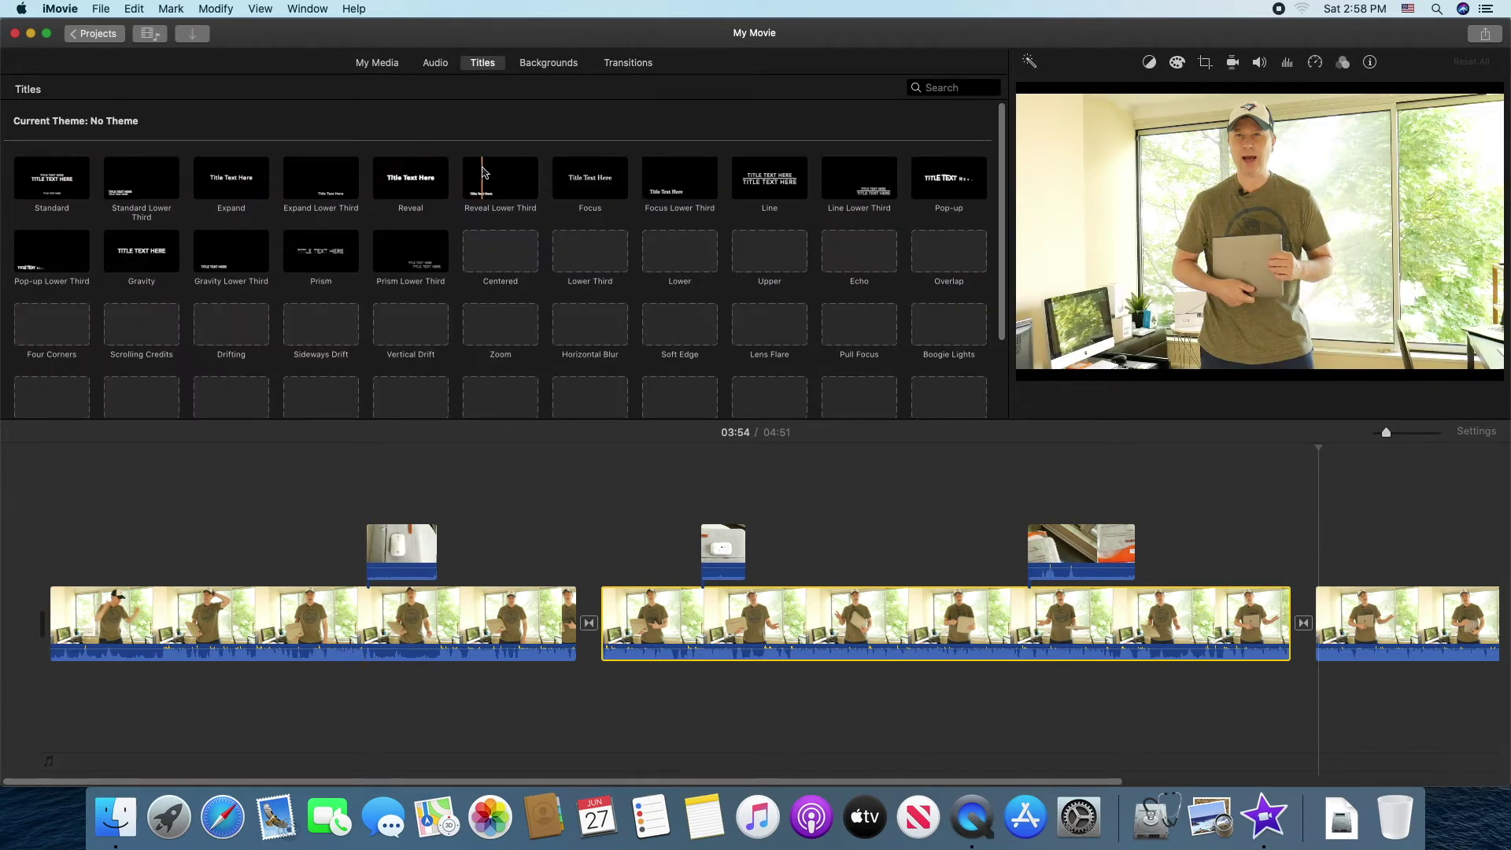
# Place Reveal near the start, Reveal Lower Third on the first clip, and Focus on the second
pyautogui.moveTo(411, 179); pyautogui.dragTo(82, 578)
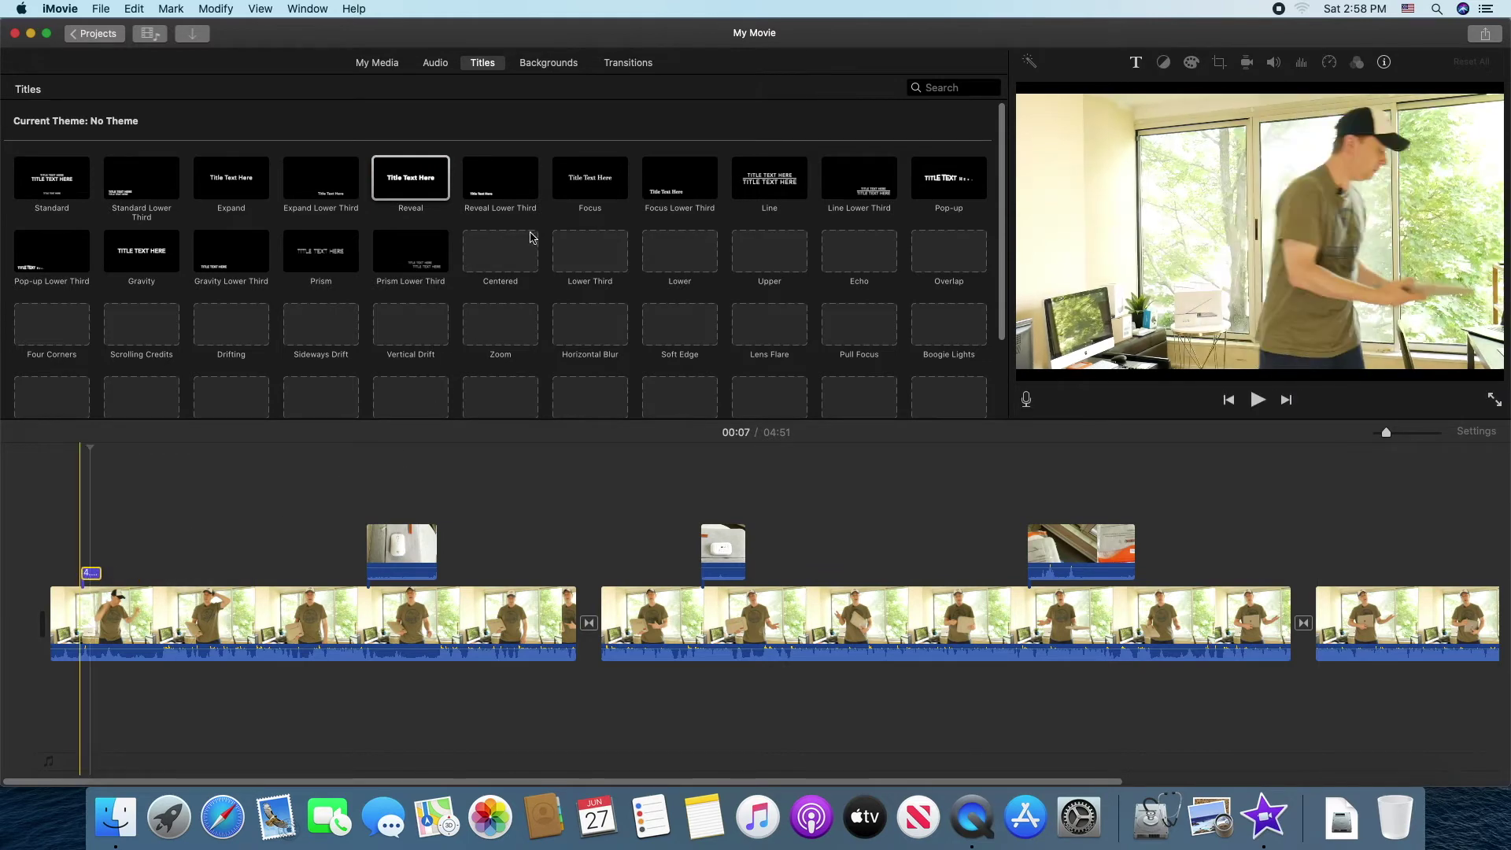
pyautogui.moveTo(592, 186); pyautogui.dragTo(822, 571)
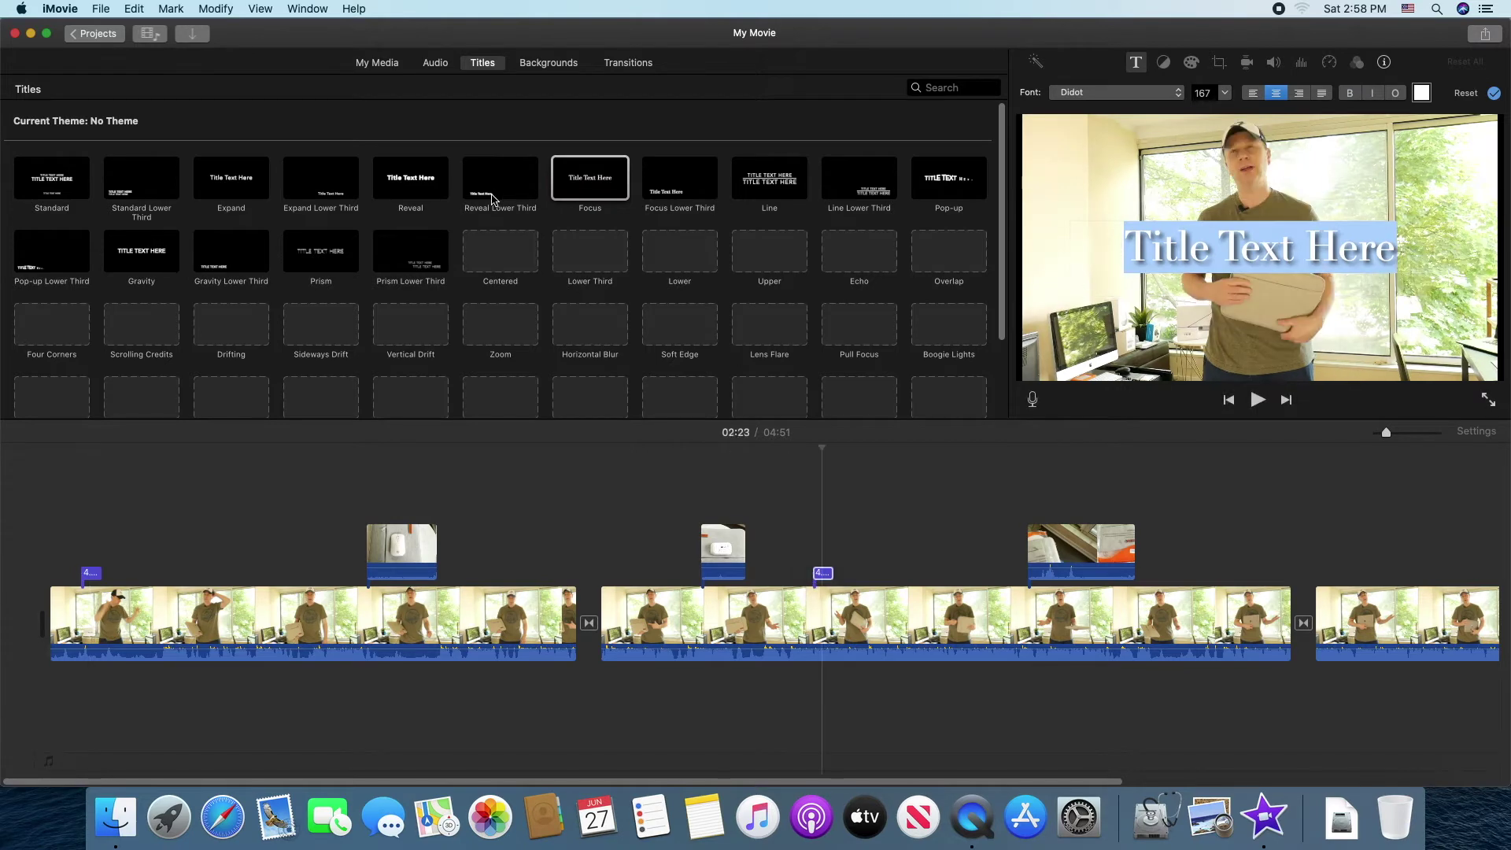
pyautogui.moveTo(497, 192); pyautogui.dragTo(532, 573)
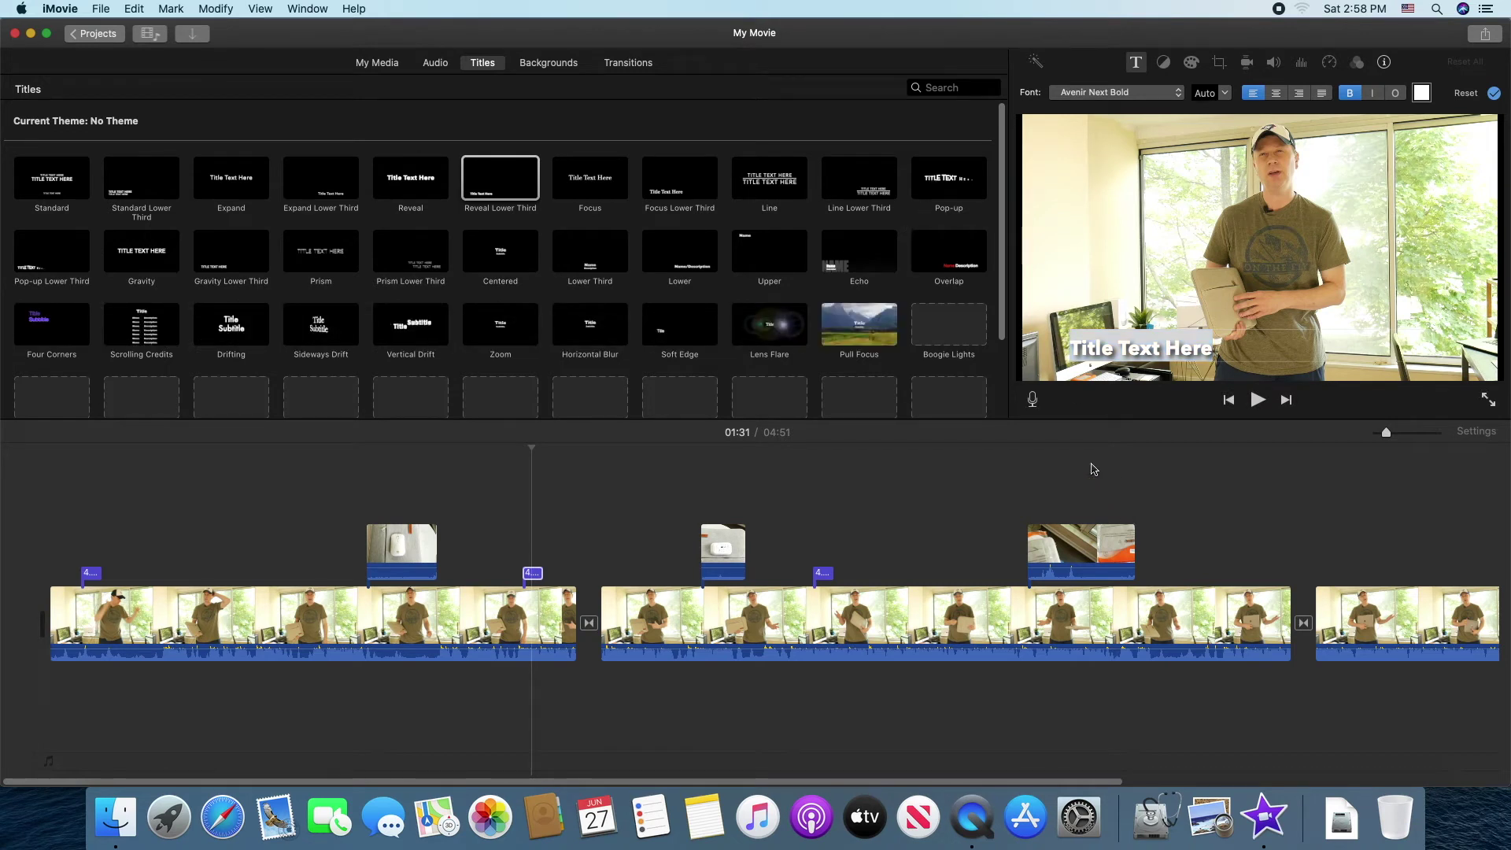
# Add a Pop-up title at 03:38 and a Lens Flare title over the last clip
pyautogui.moveTo(949, 180)
pyautogui.mouseDown()
pyautogui.moveTo(1148, 341)
pyautogui.moveTo(1207, 574)
pyautogui.mouseUp()
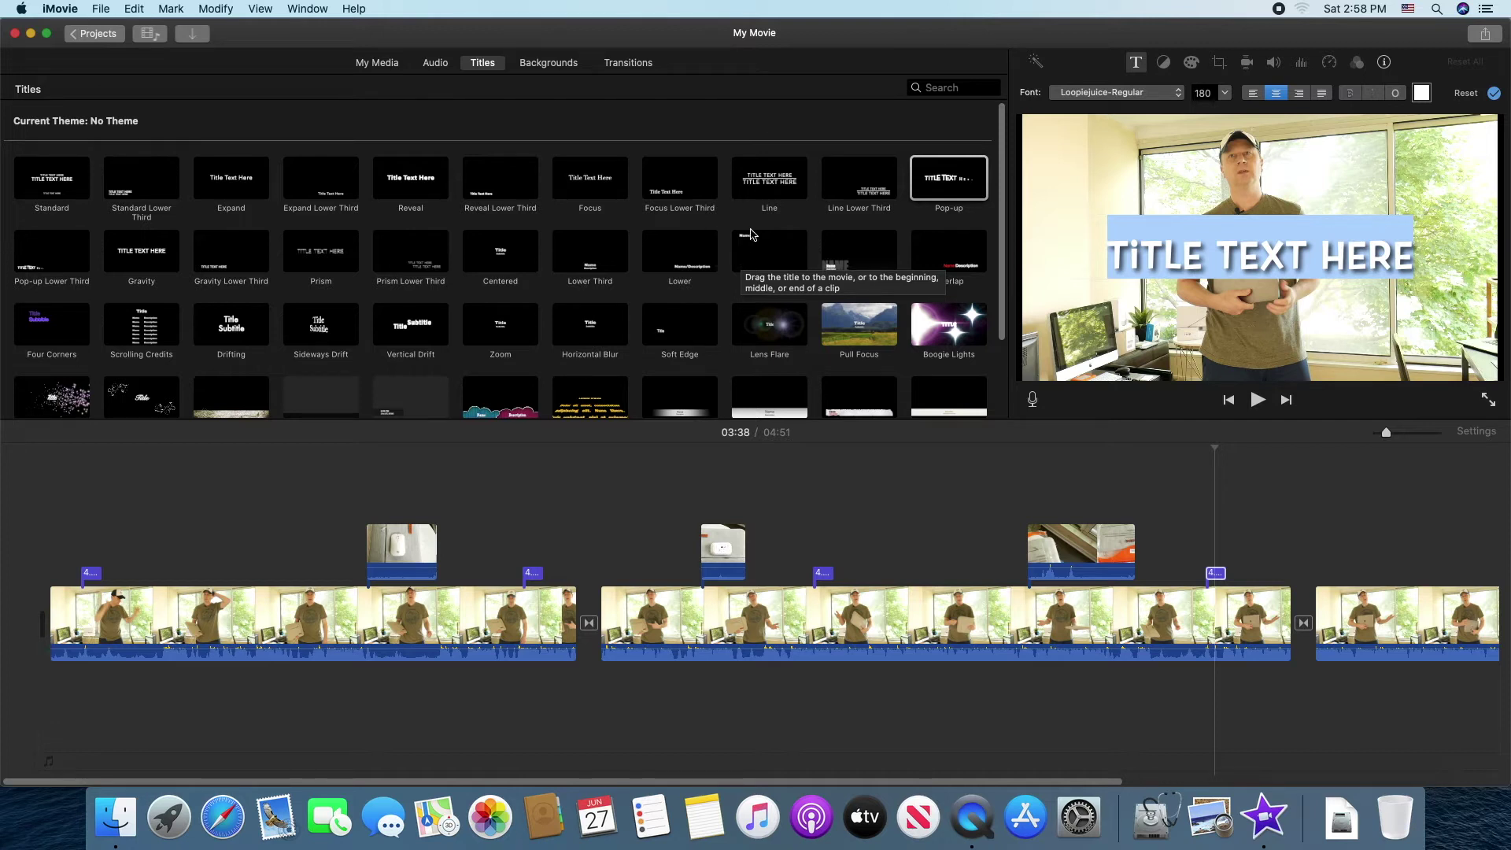
pyautogui.click(794, 130)
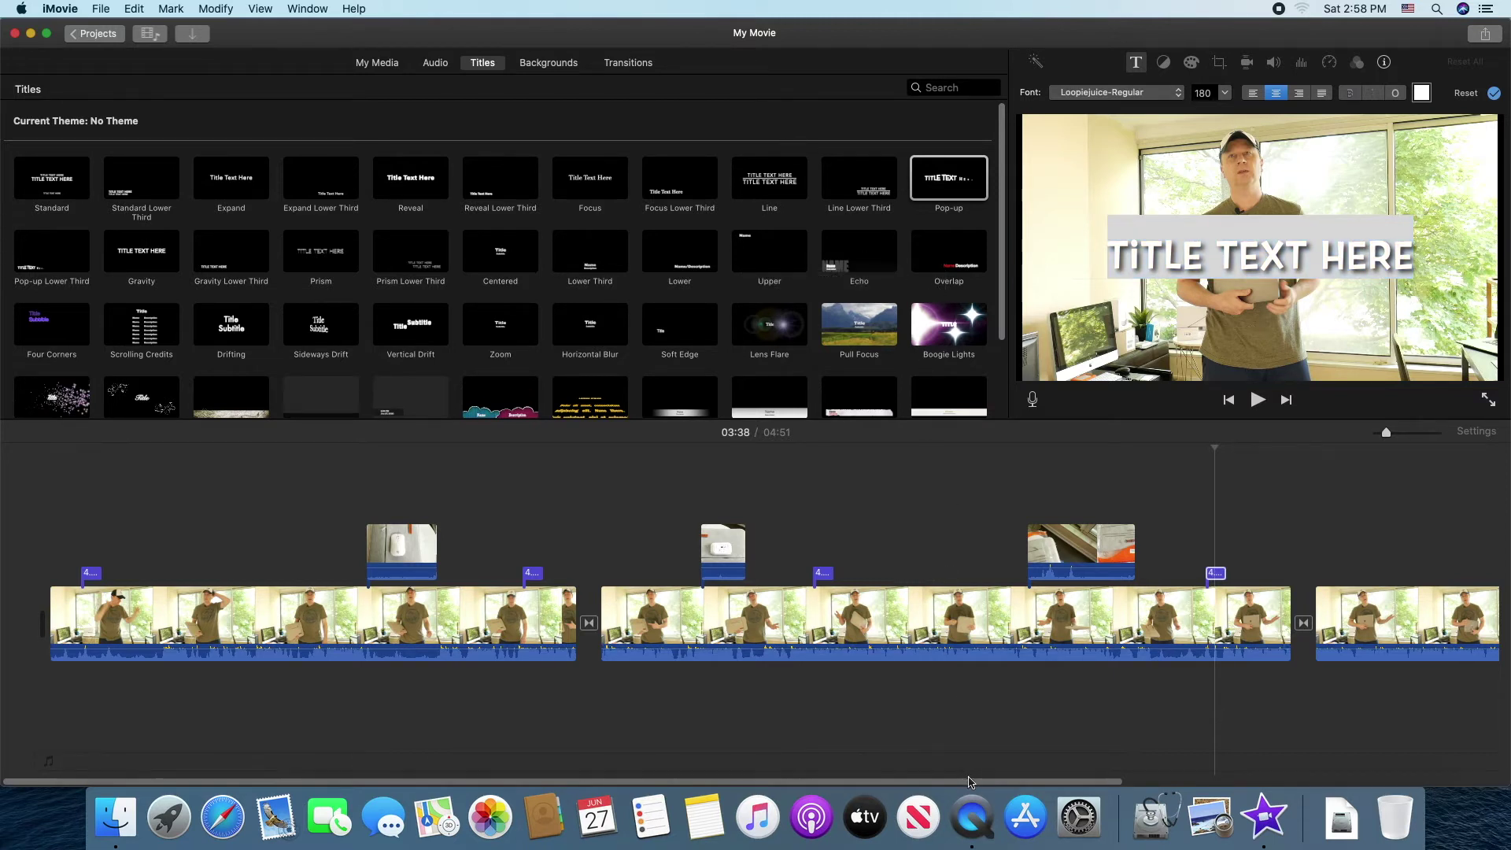
pyautogui.hscroll(5, 862, 614)
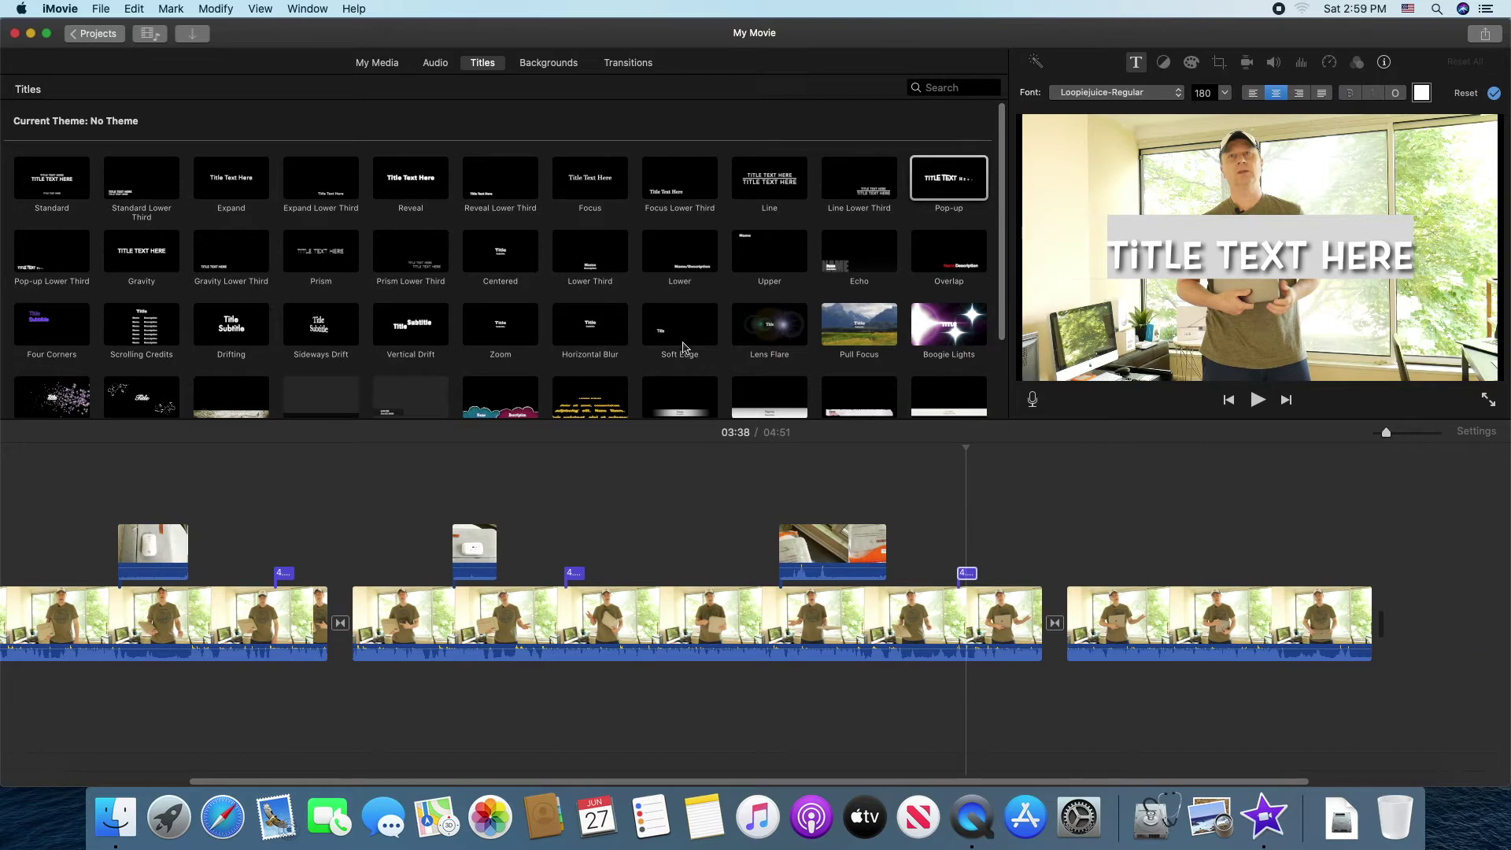
pyautogui.click(752, 336)
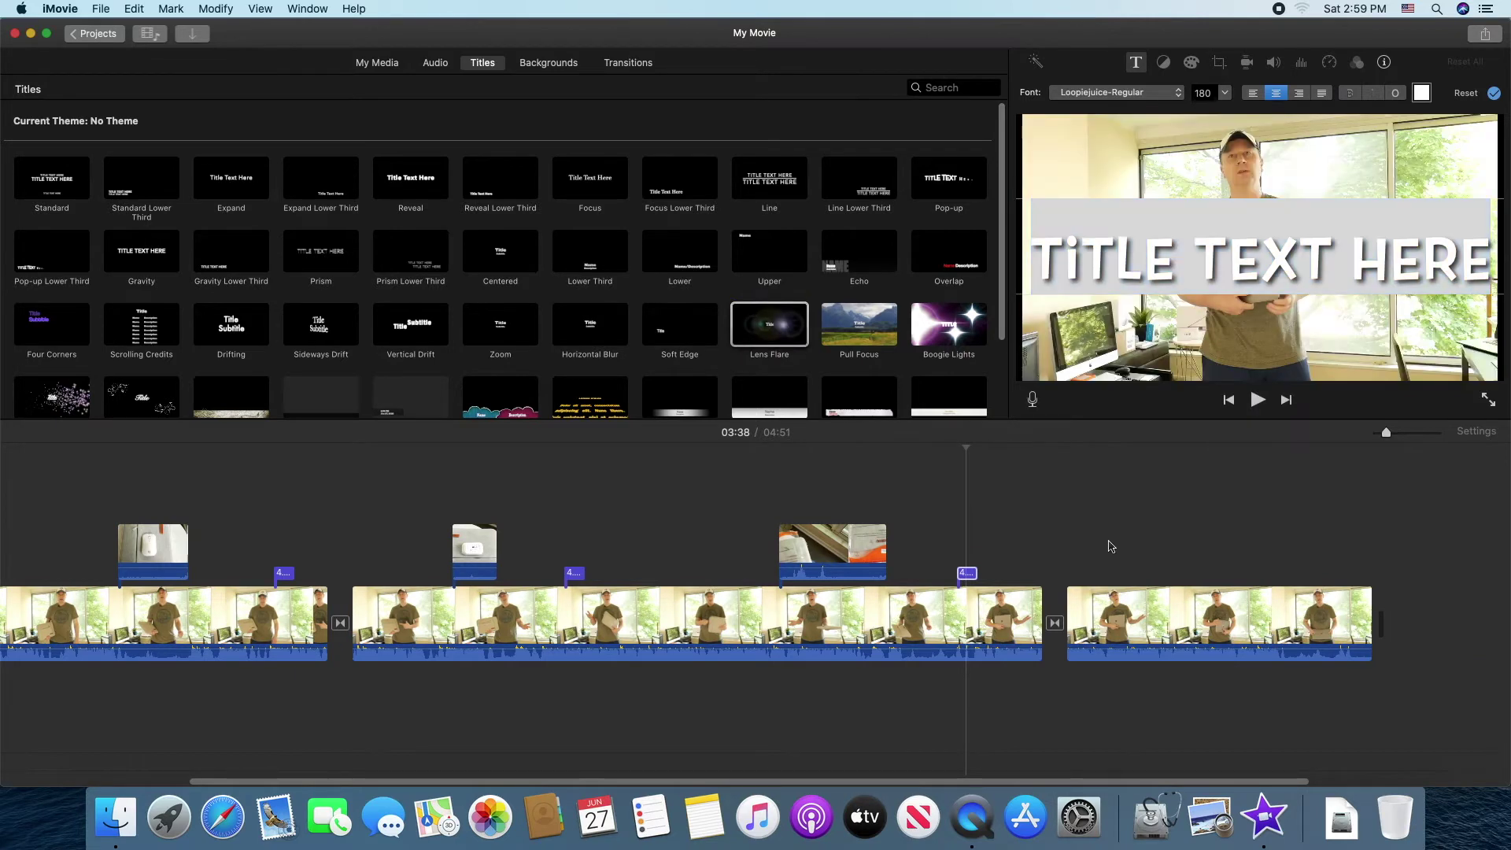
pyautogui.moveTo(779, 331)
pyautogui.mouseDown()
pyautogui.moveTo(898, 370)
pyautogui.moveTo(1138, 576)
pyautogui.mouseUp()
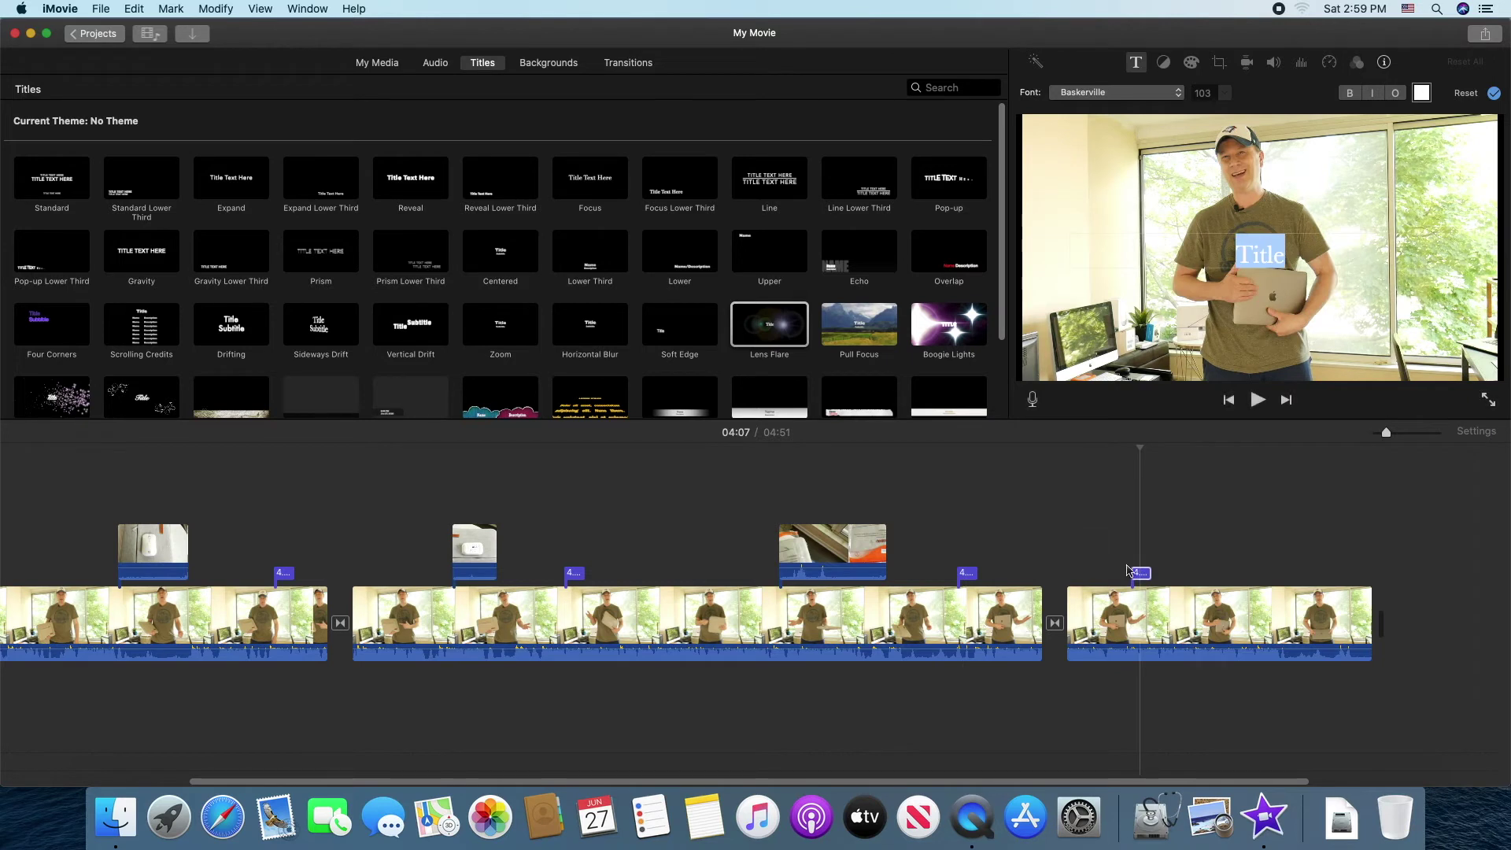
# Play back the Lens Flare title and move the playhead to 04:49 near the end
pyautogui.click(1126, 565)
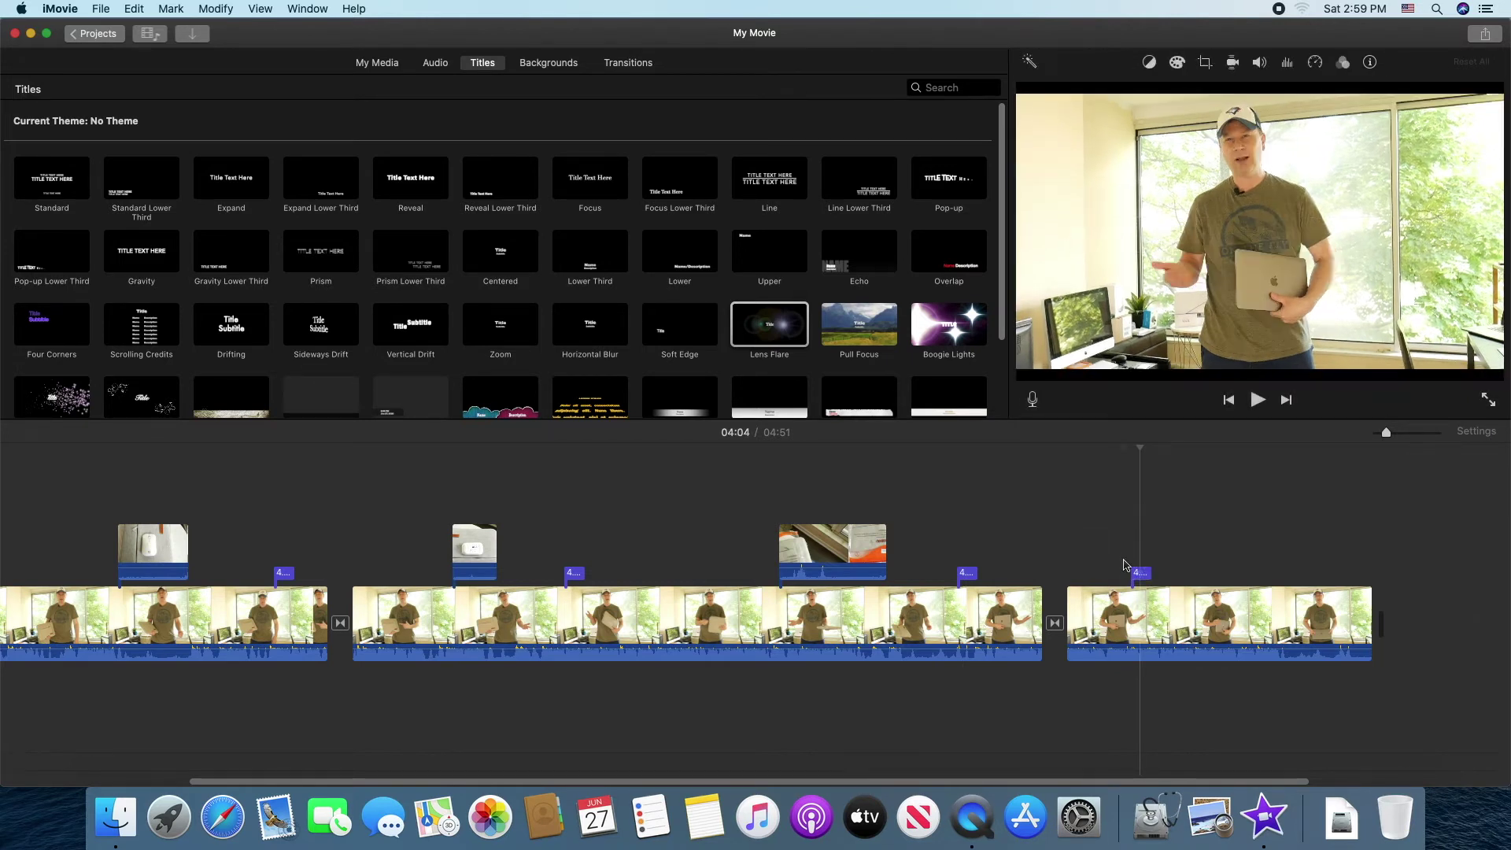
pyautogui.press('space')
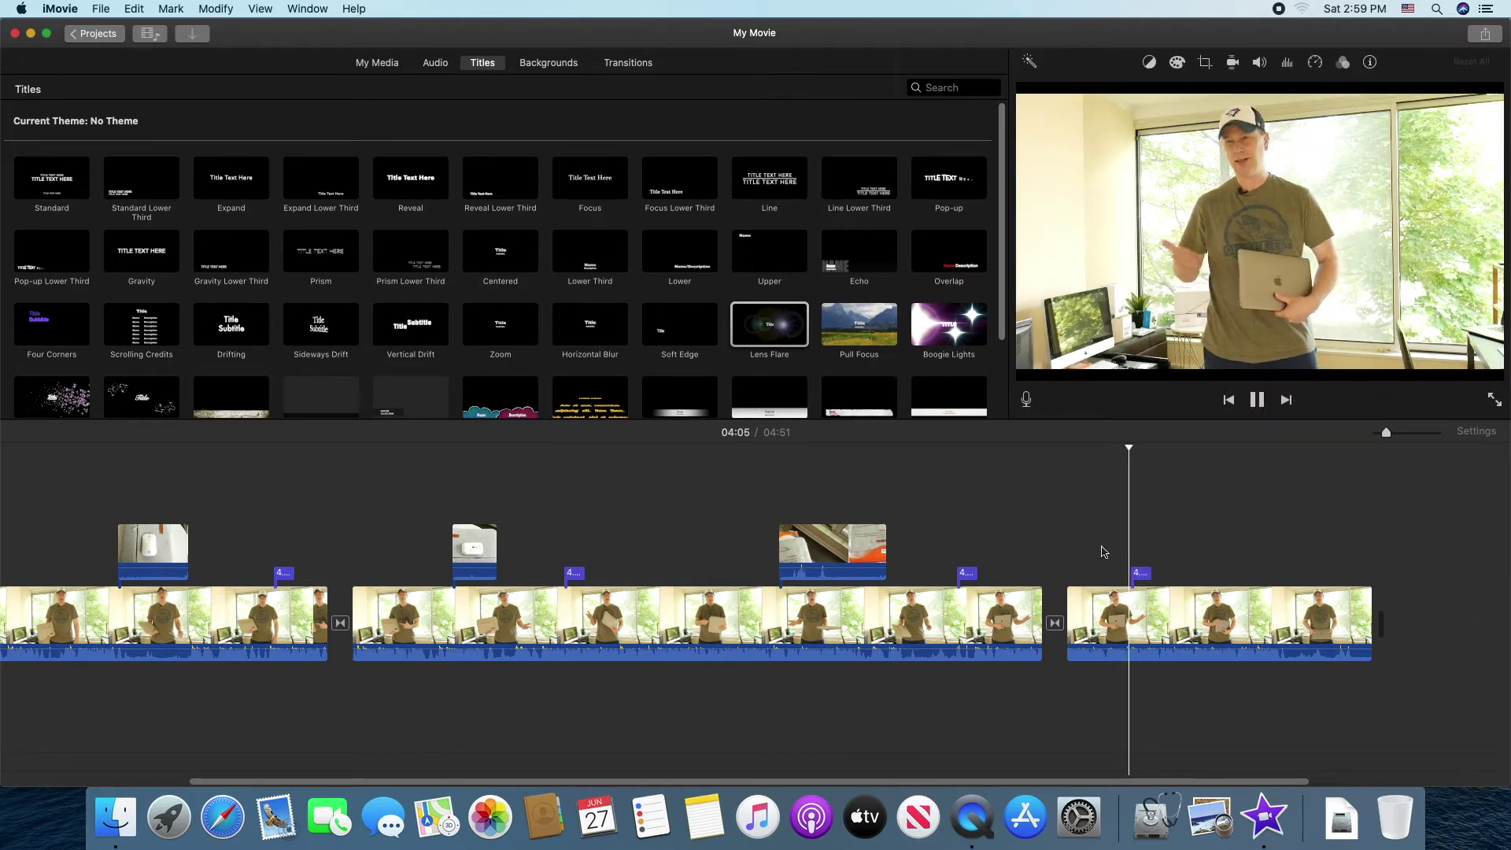
pyautogui.press('space')
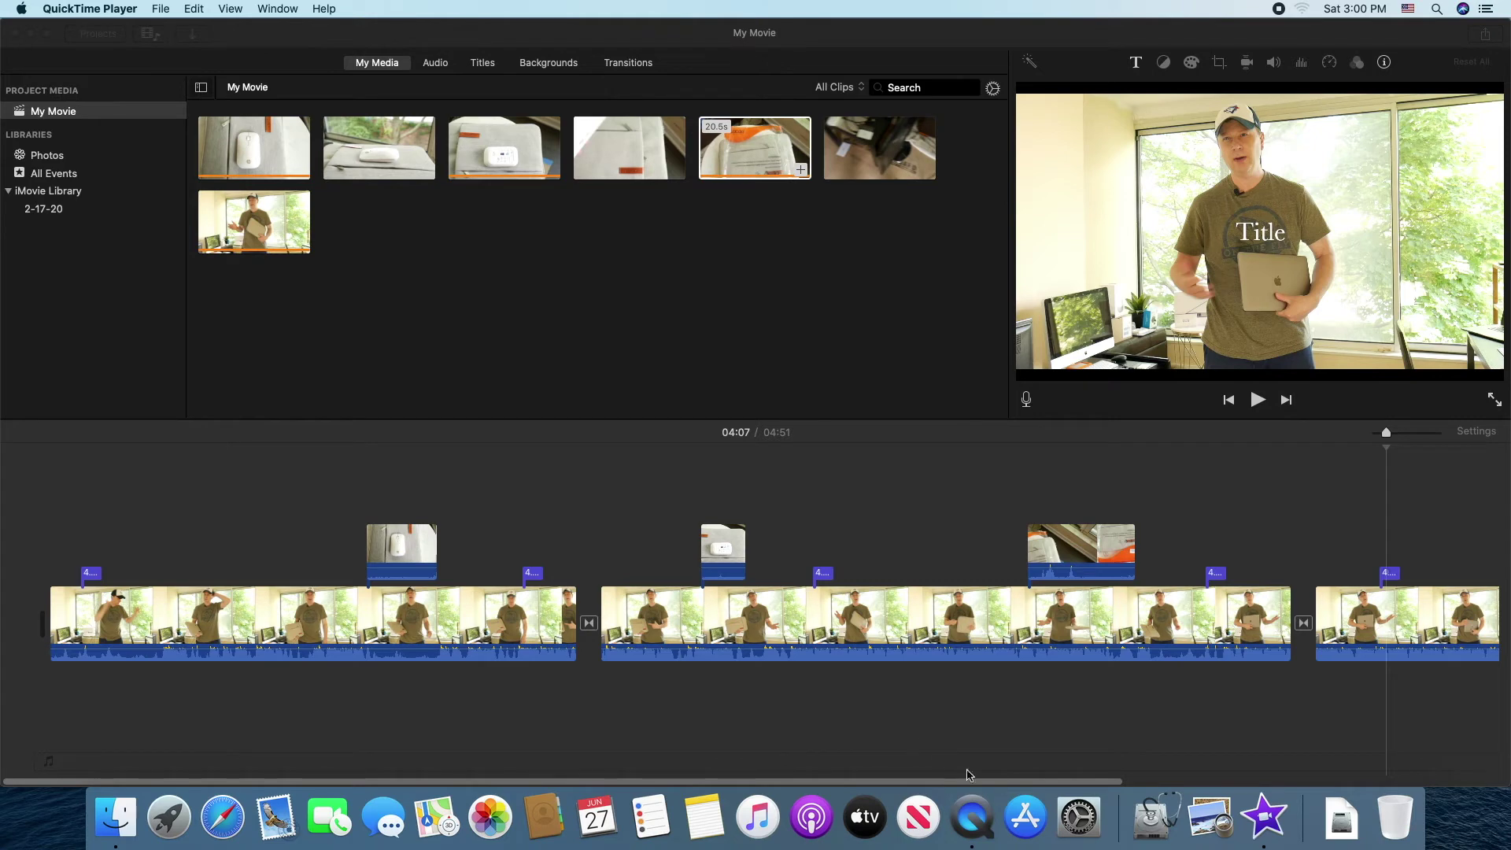
pyautogui.moveTo(1005, 788); pyautogui.dragTo(1157, 788)
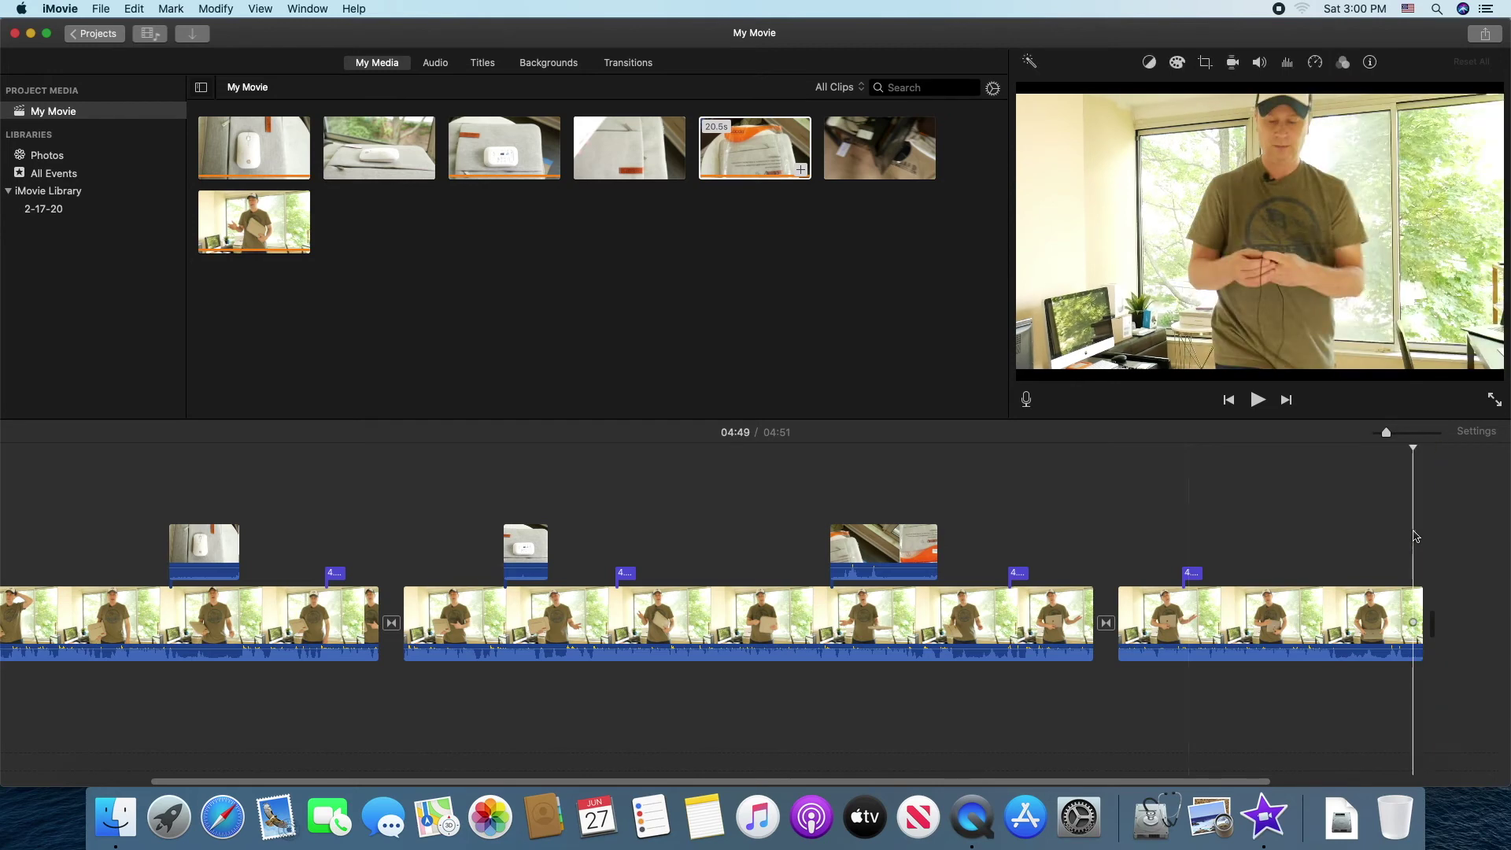
pyautogui.click(1414, 536)
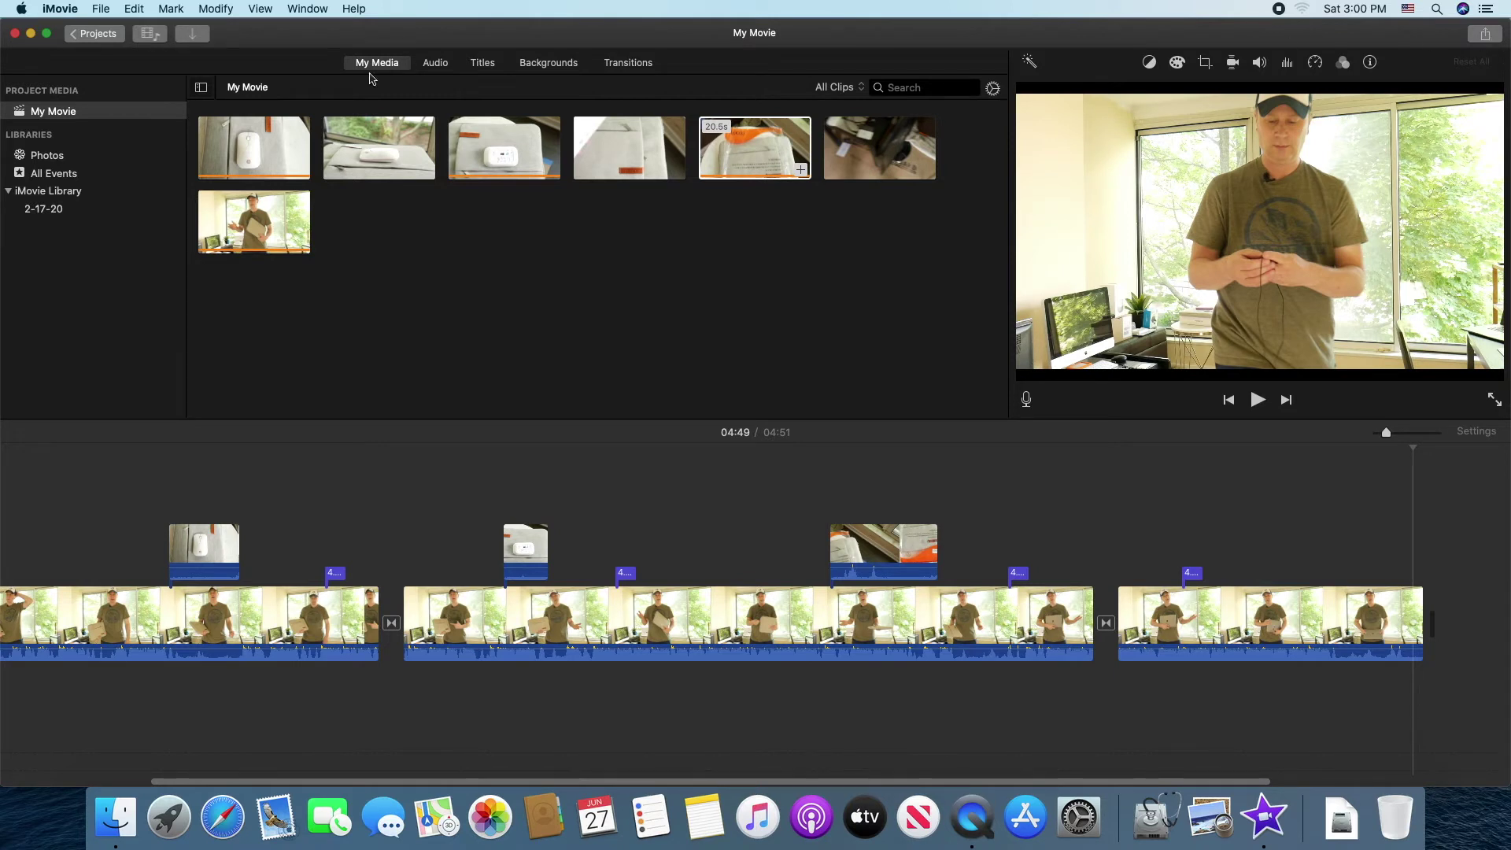
pyautogui.click(115, 41)
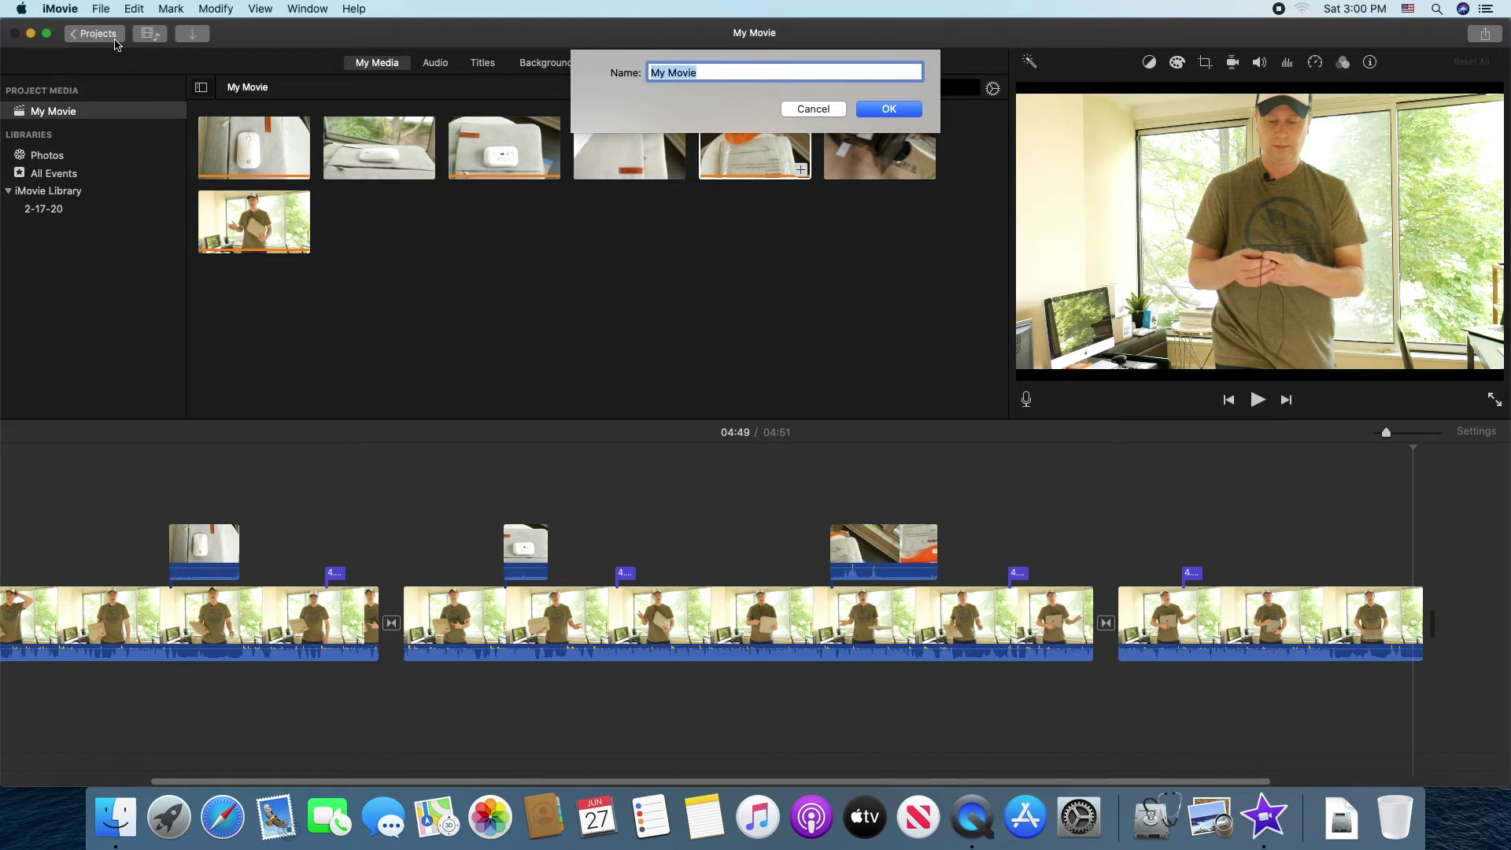
pyautogui.press('Return')
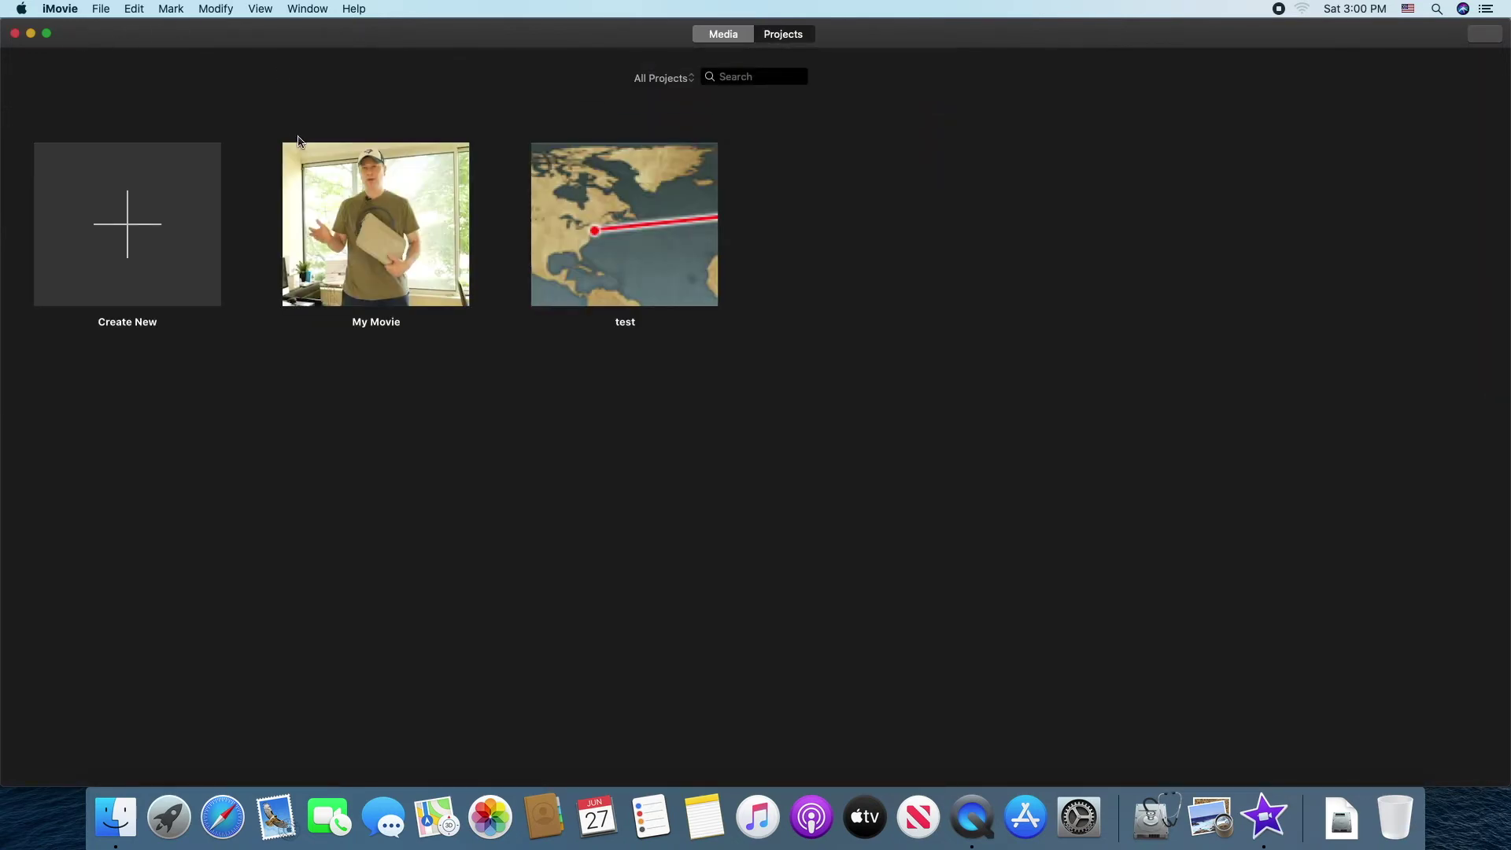
pyautogui.click(377, 194)
pyautogui.doubleClick(377, 193)
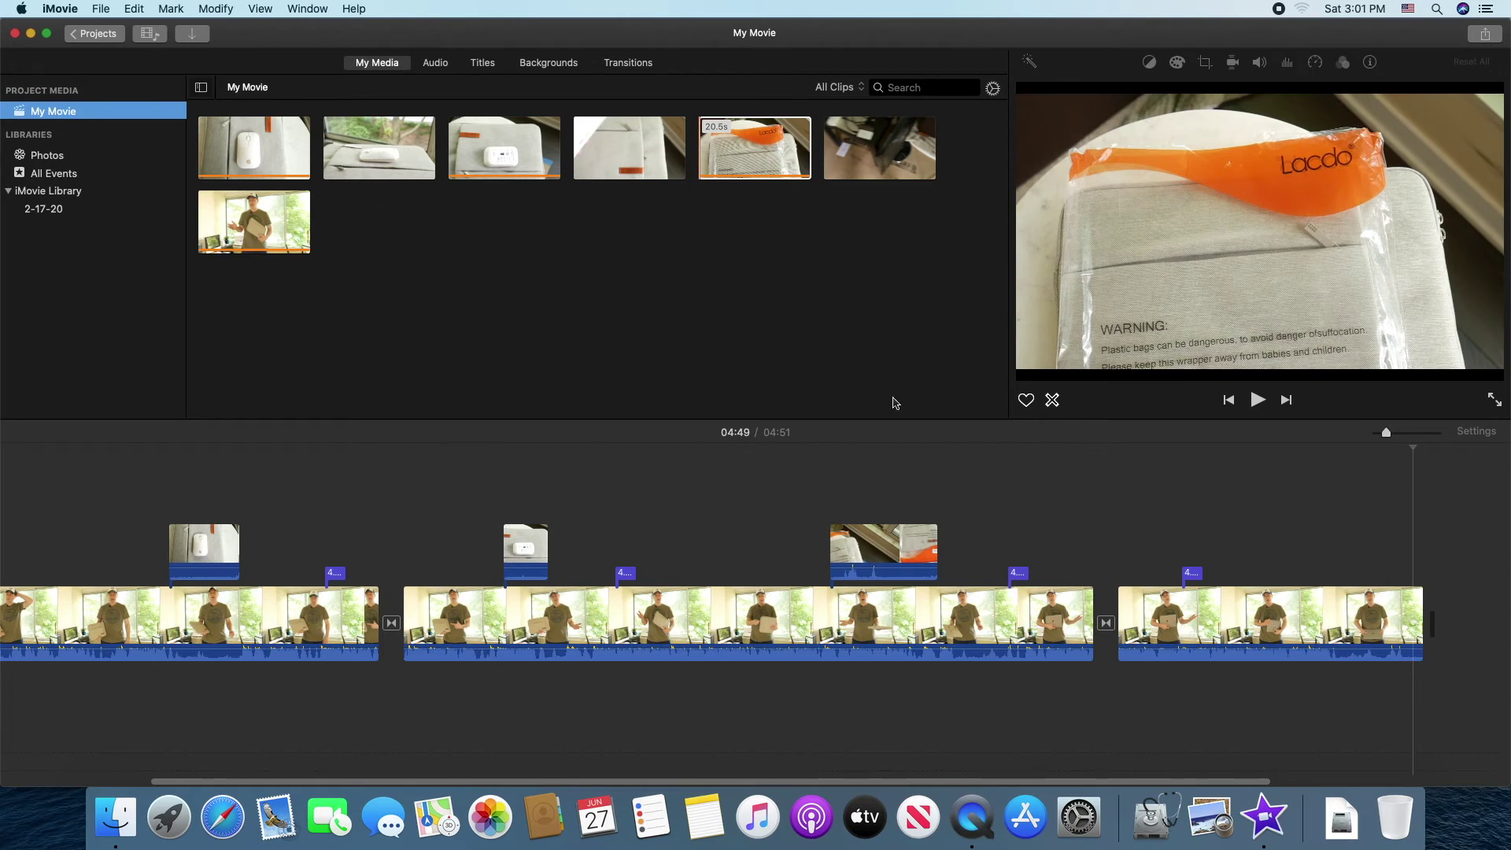
pyautogui.click(973, 511)
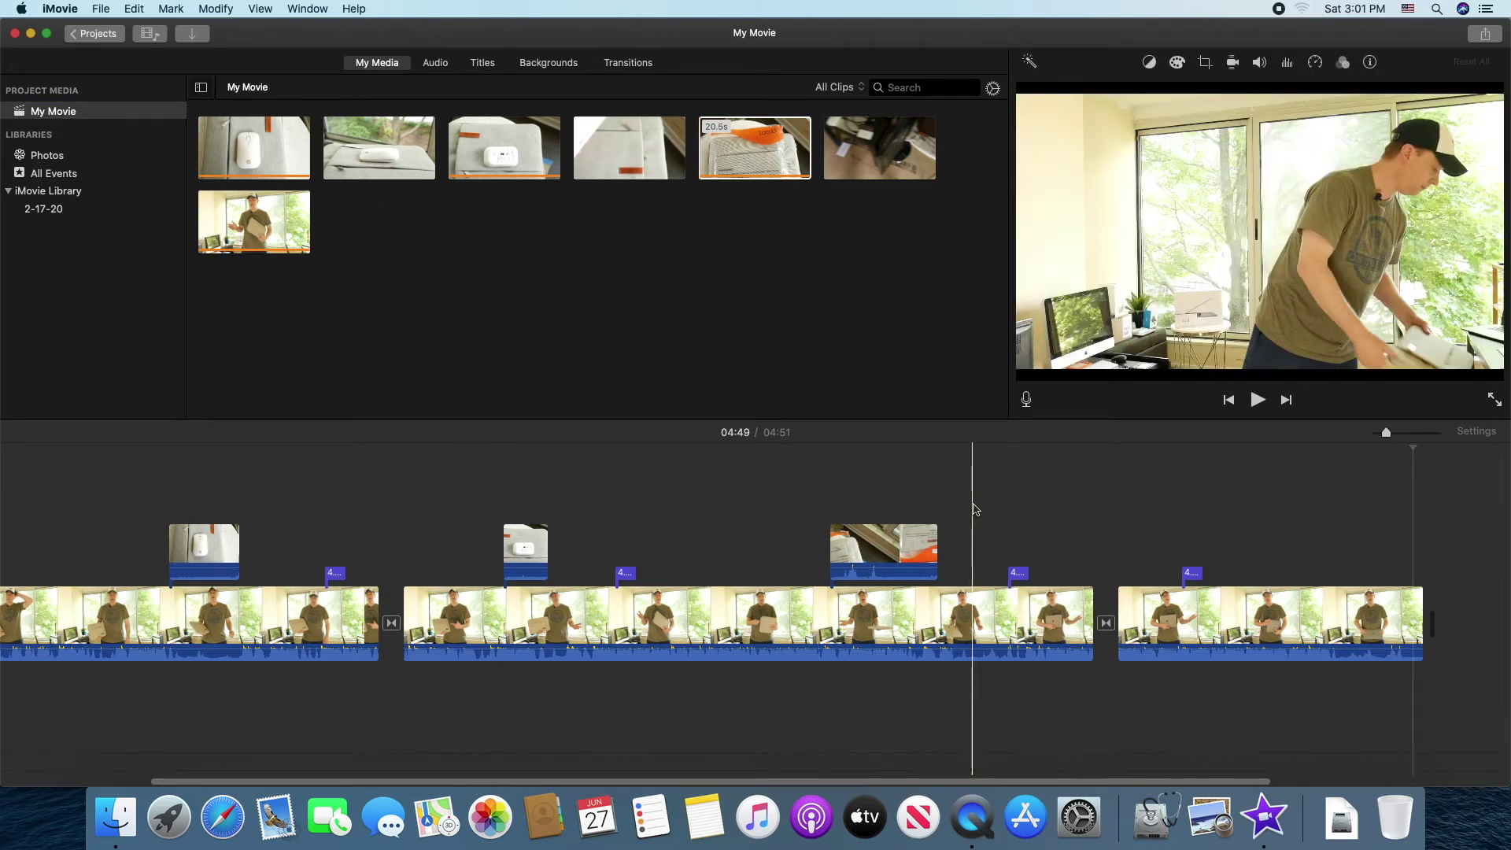
# Export via Share > File at 1080p, High quality, Better Quality compression, named My Movie1
pyautogui.click(1485, 35)
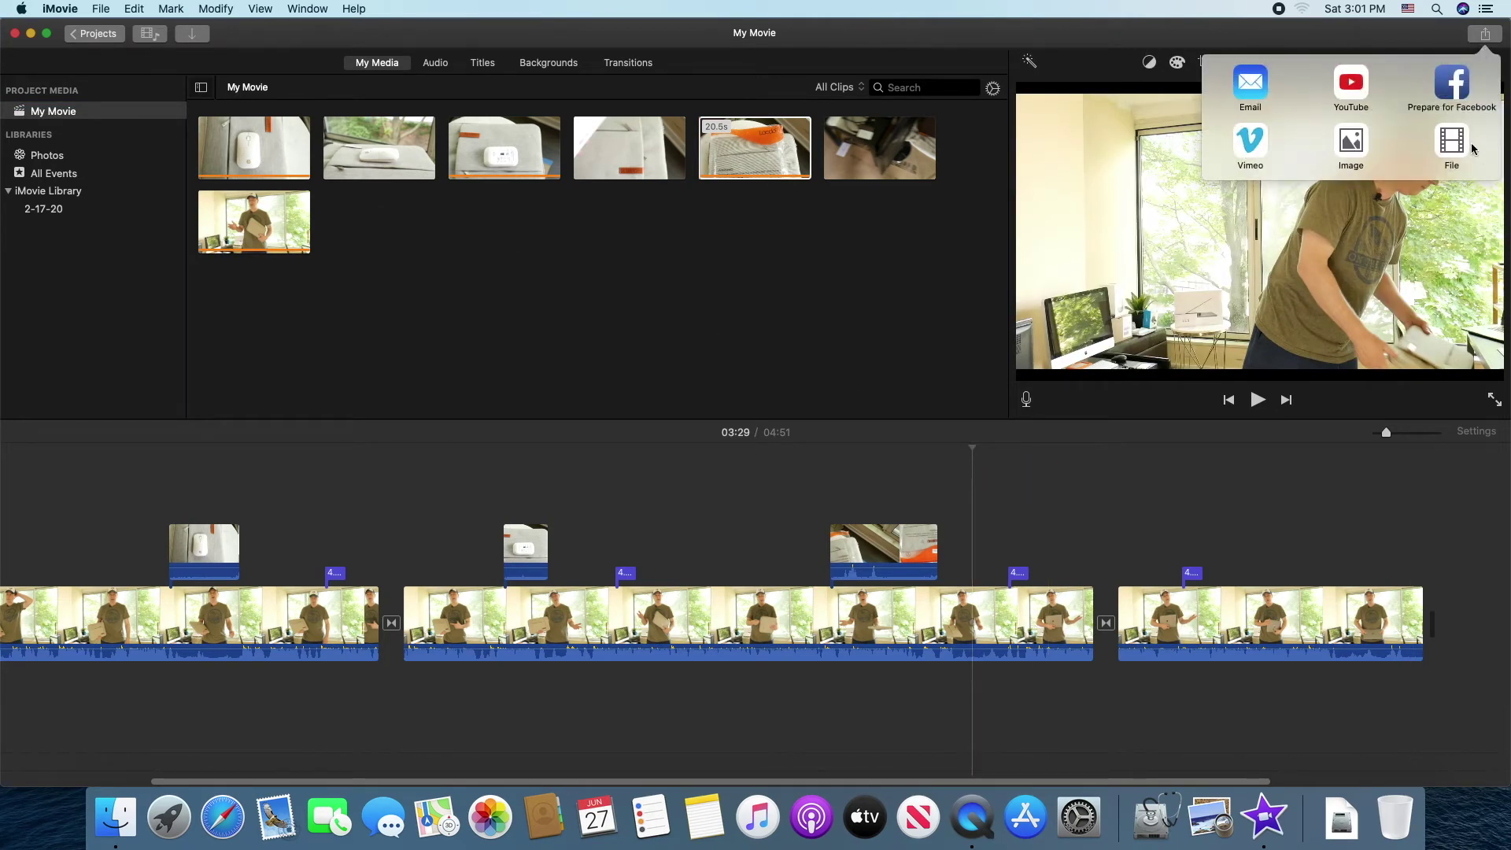
pyautogui.click(1452, 141)
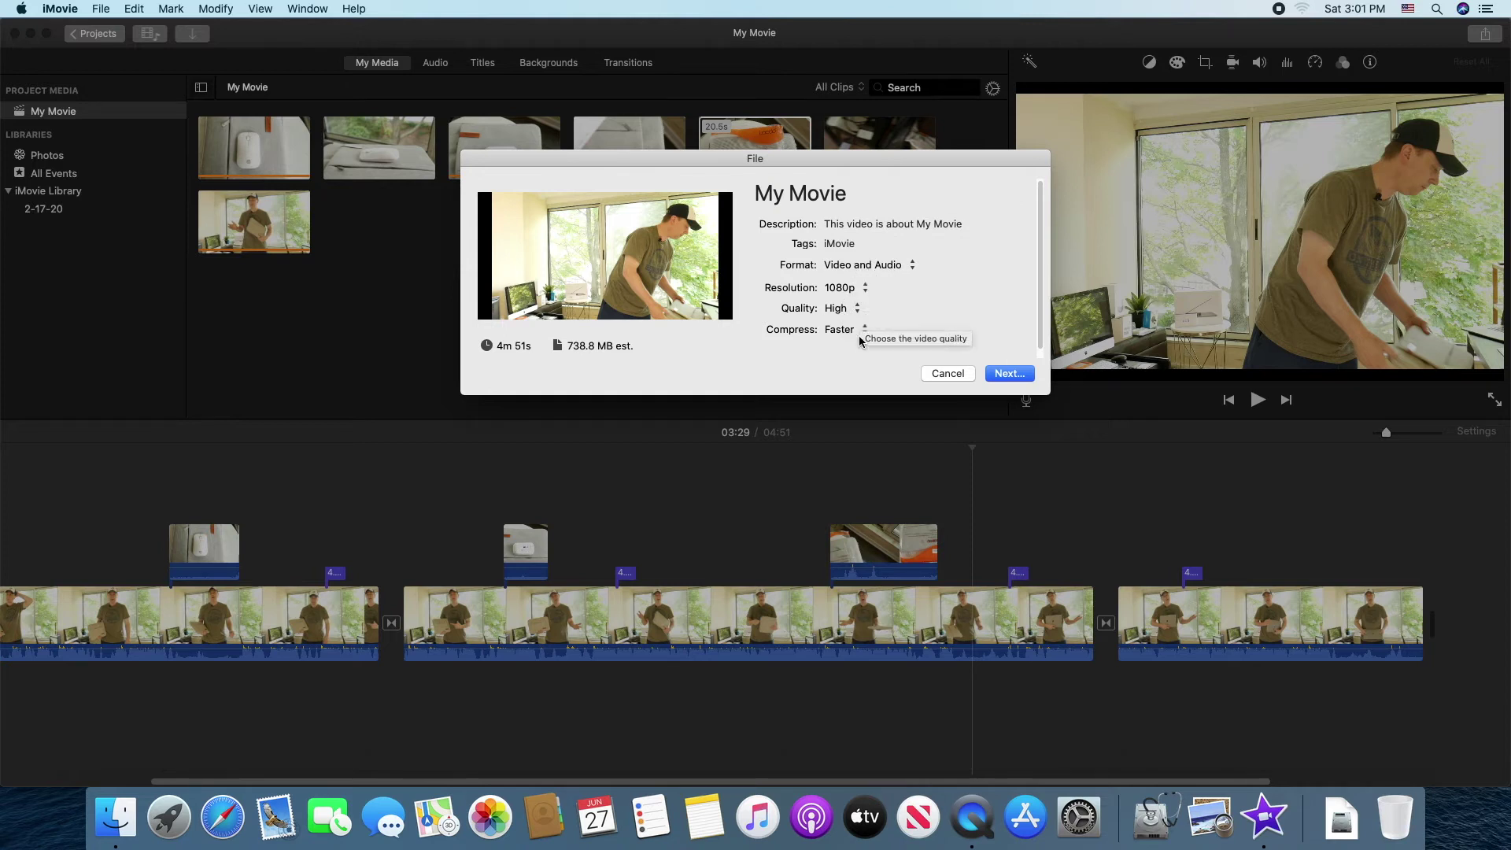
pyautogui.scroll(-1, 1039, 334)
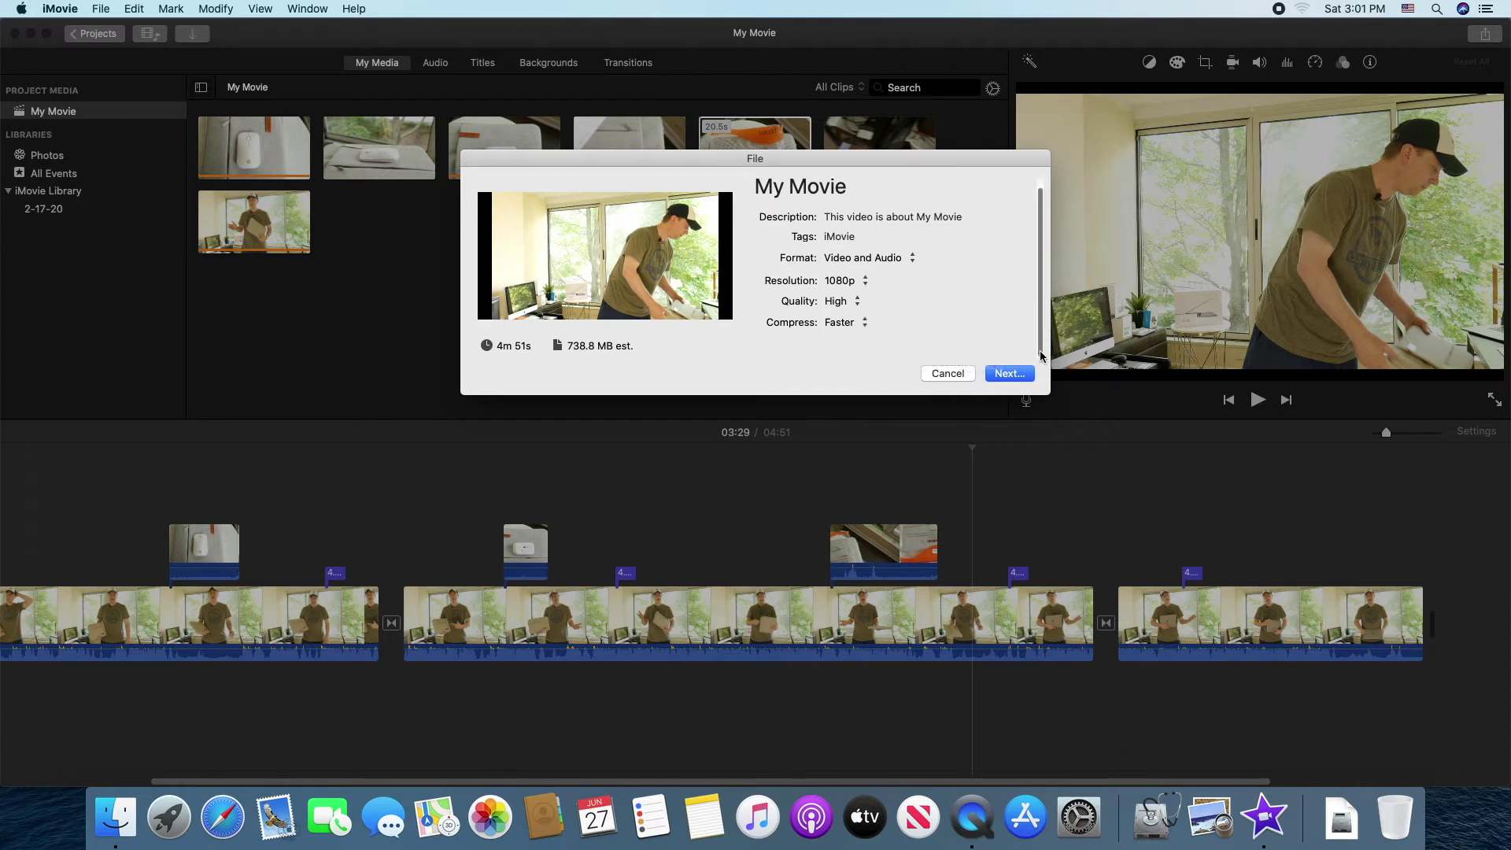
pyautogui.click(857, 303)
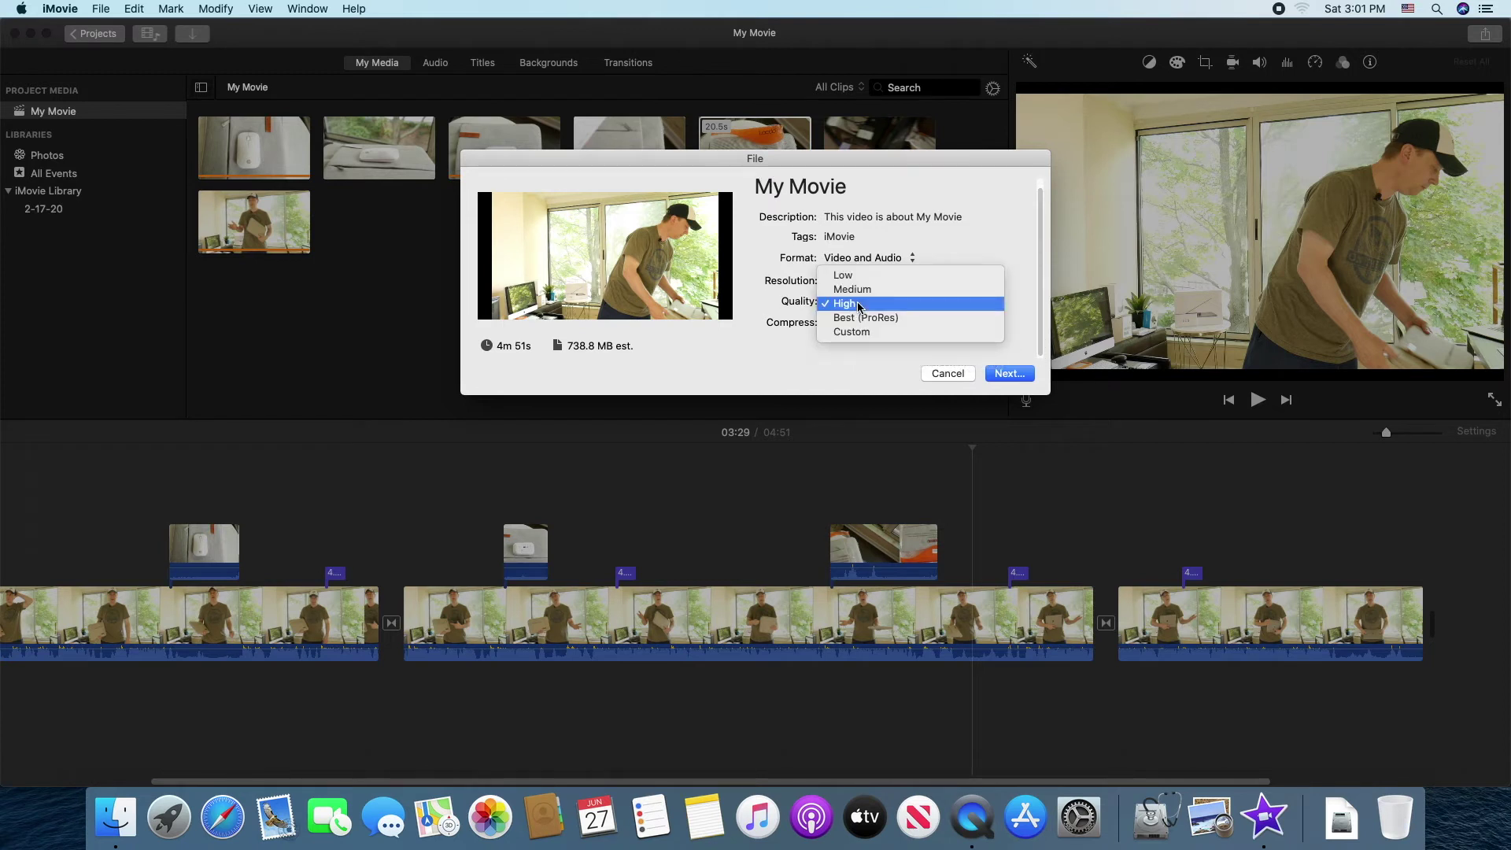
pyautogui.click(858, 306)
pyautogui.click(862, 323)
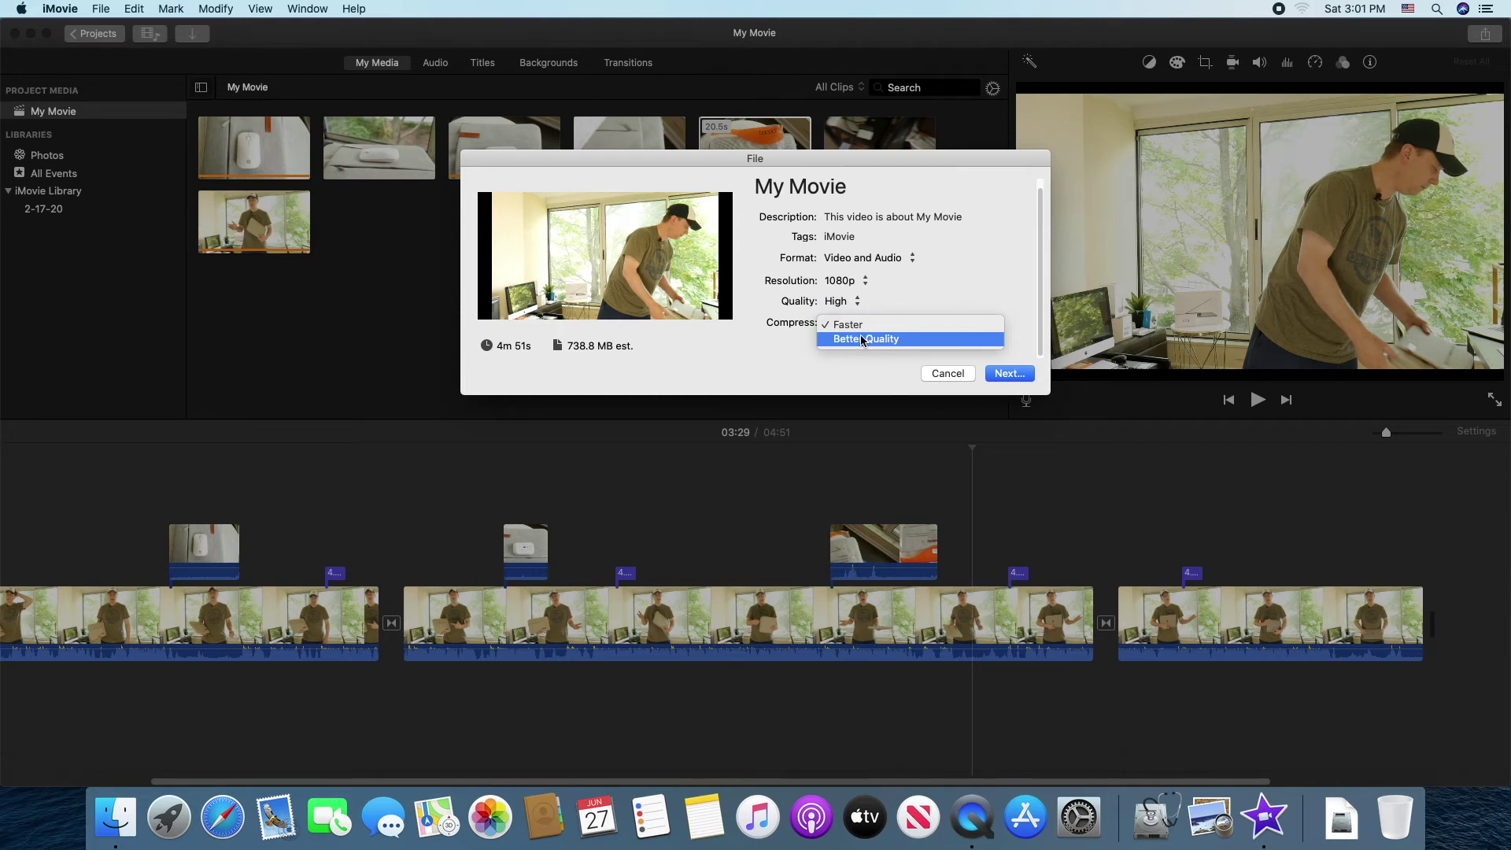
pyautogui.click(863, 339)
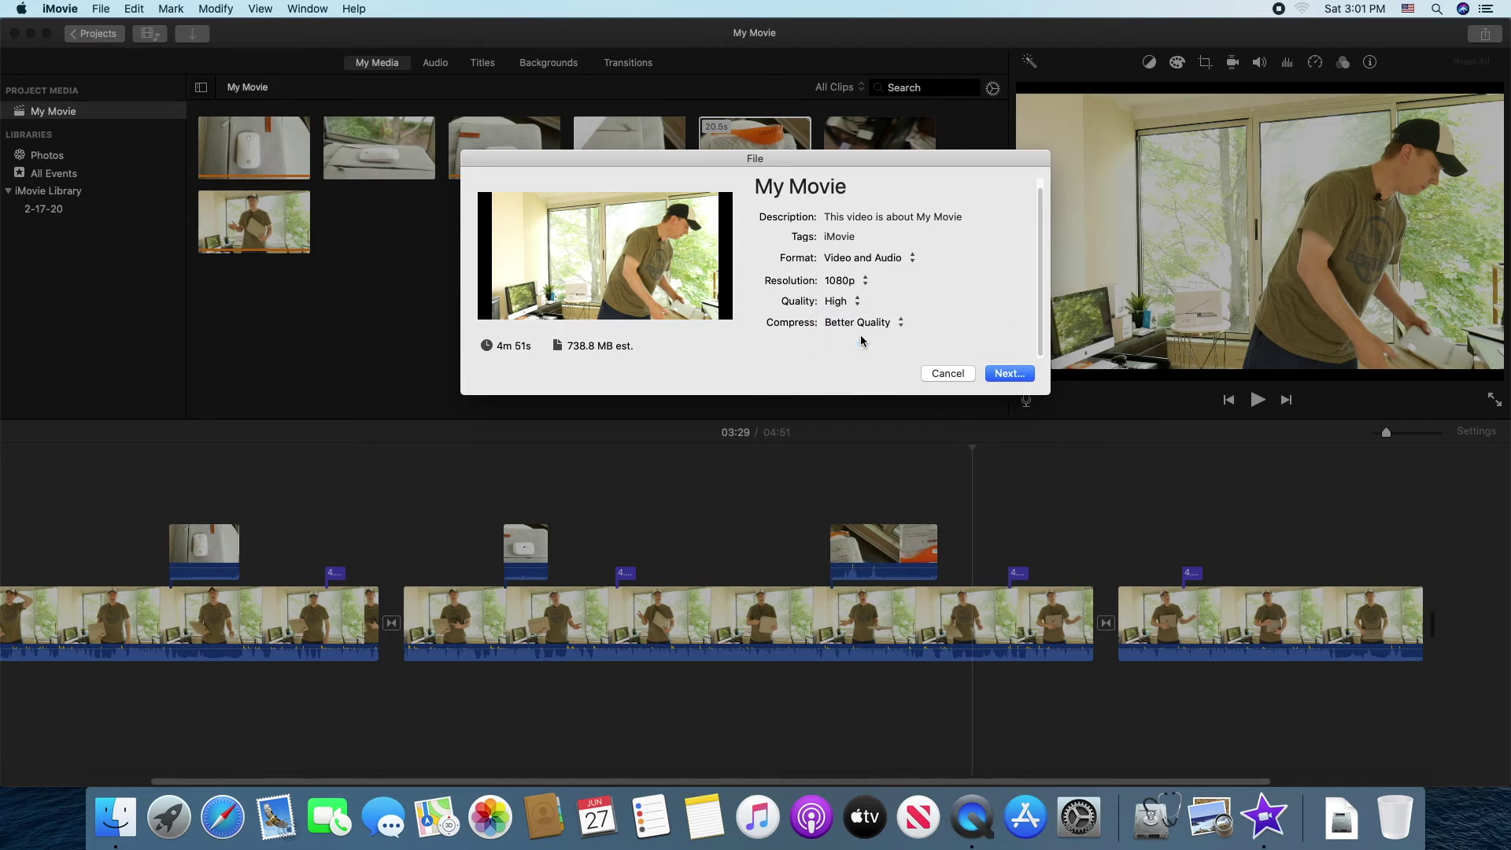
pyautogui.click(1001, 378)
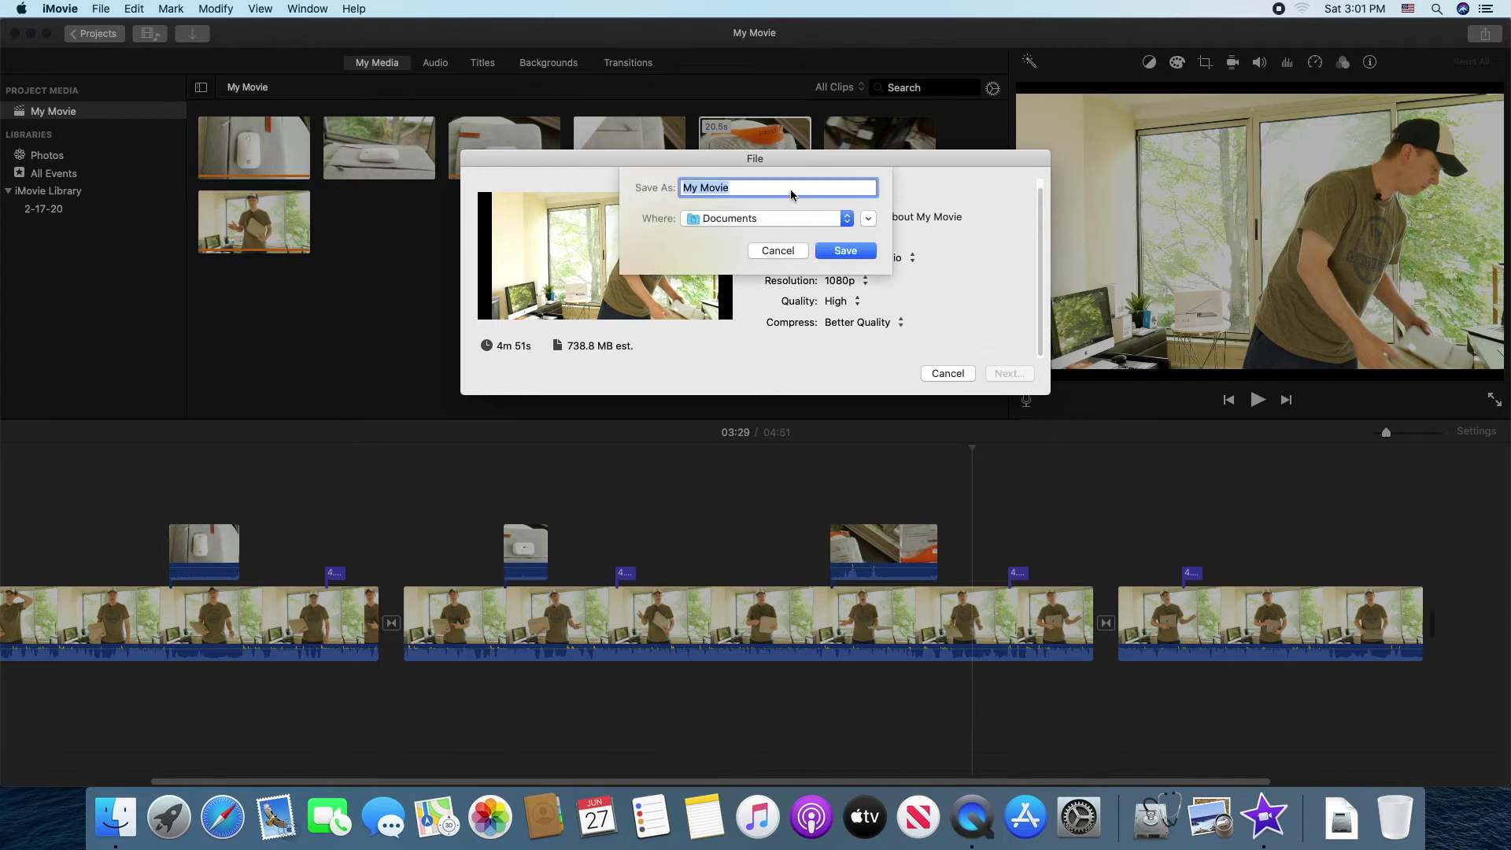
pyautogui.click(791, 189)
pyautogui.write('1')
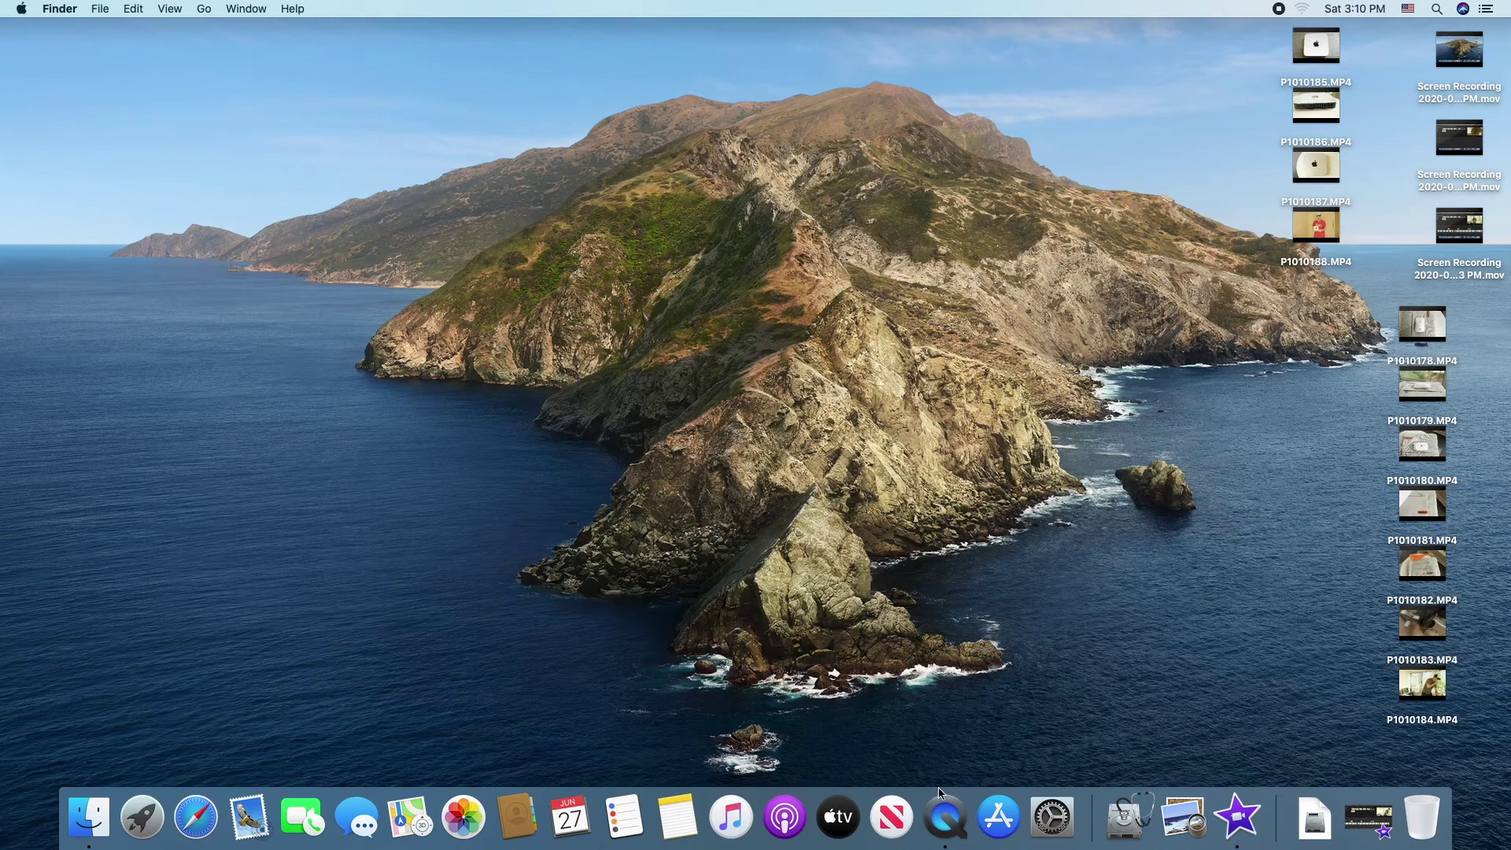
# In Finder's Documents, check My Movie1.mp4's Get Info: 1920×1080 H.264, 04:52 long
pyautogui.click(136, 824)
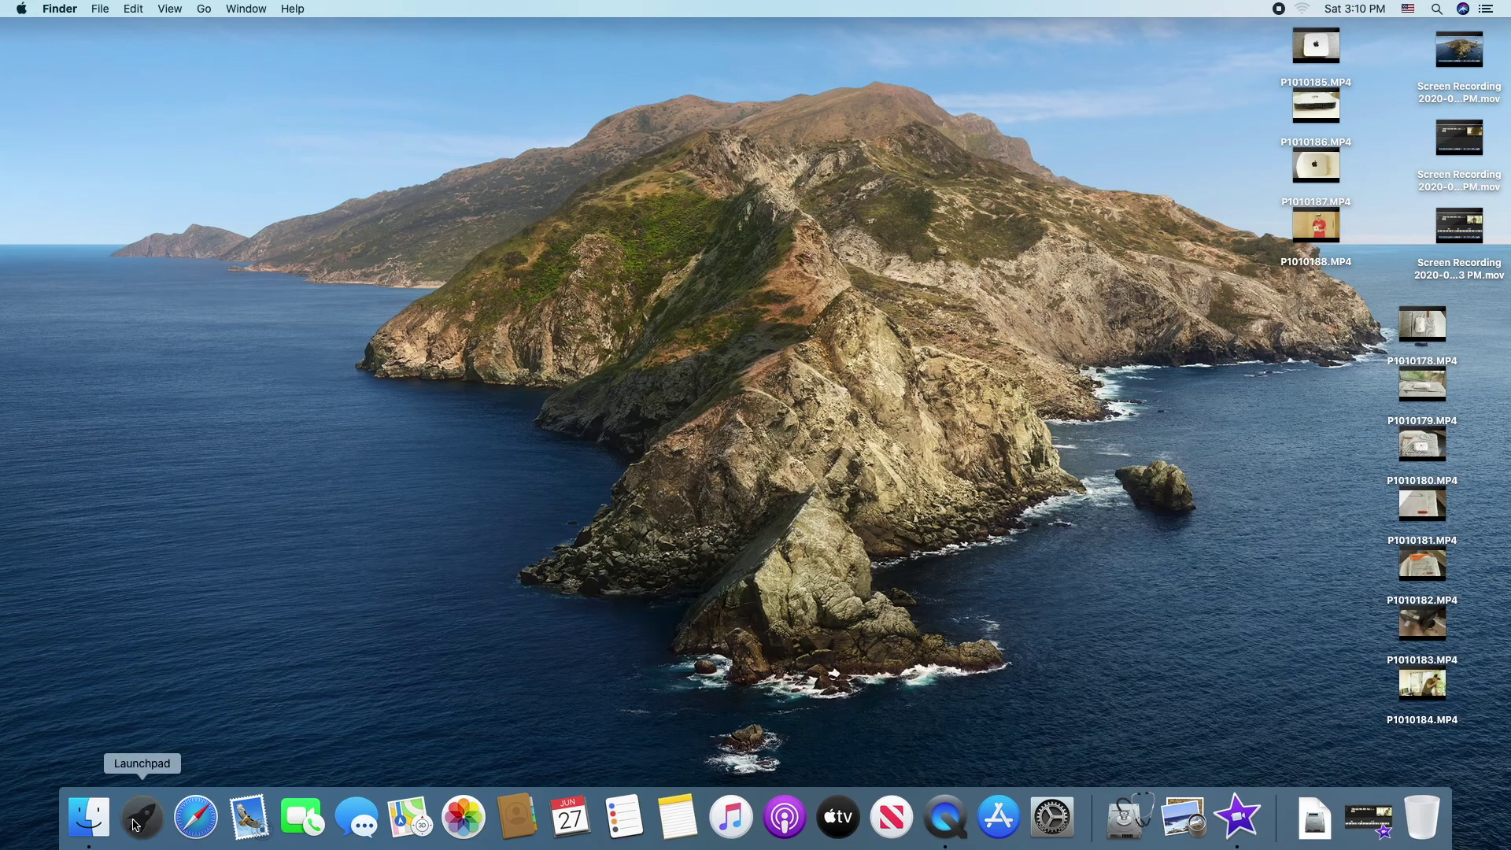
pyautogui.click(89, 817)
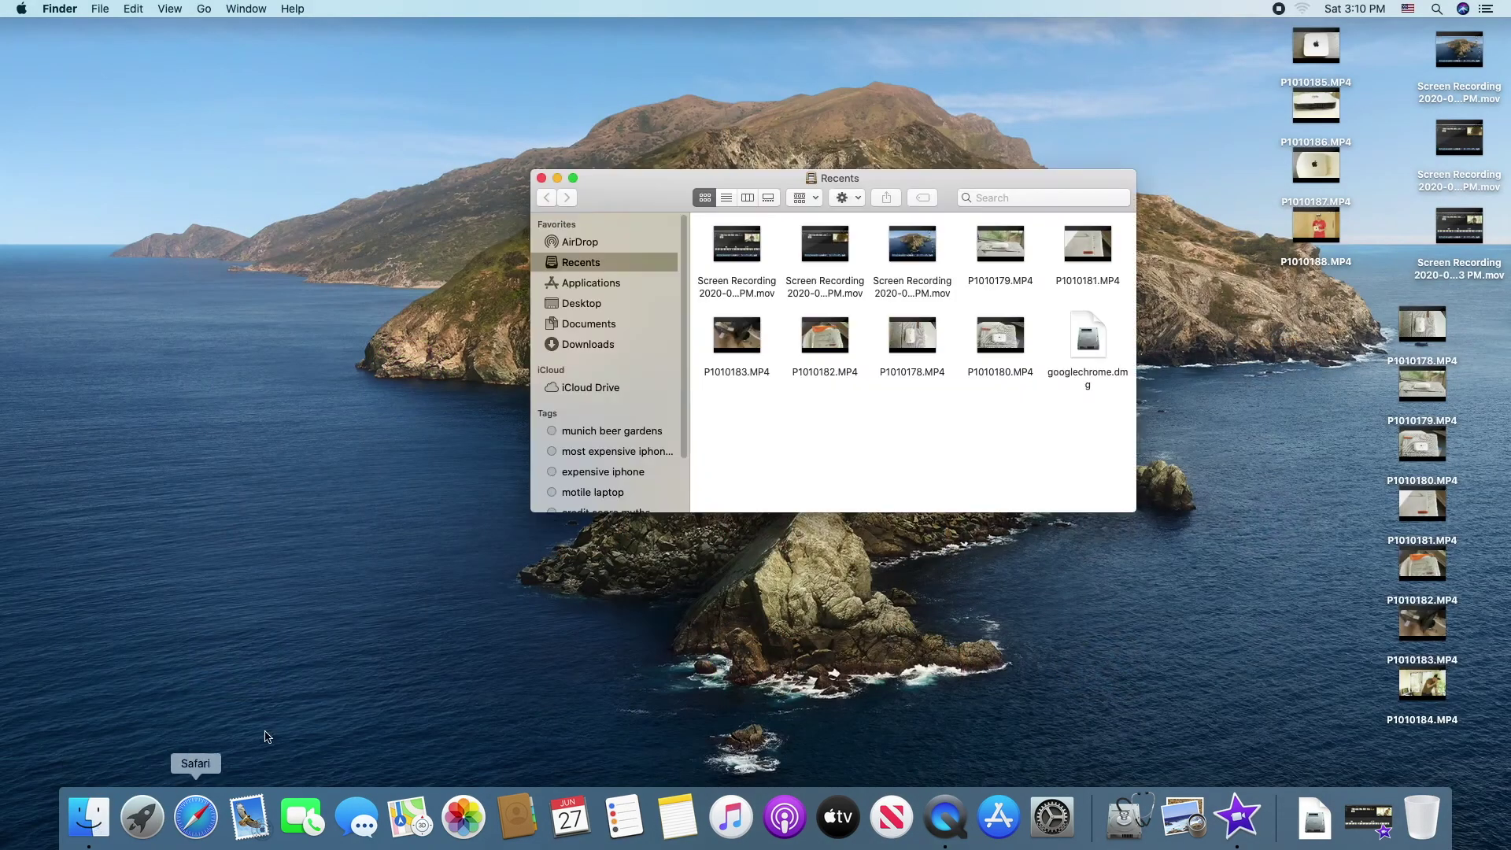
pyautogui.click(597, 325)
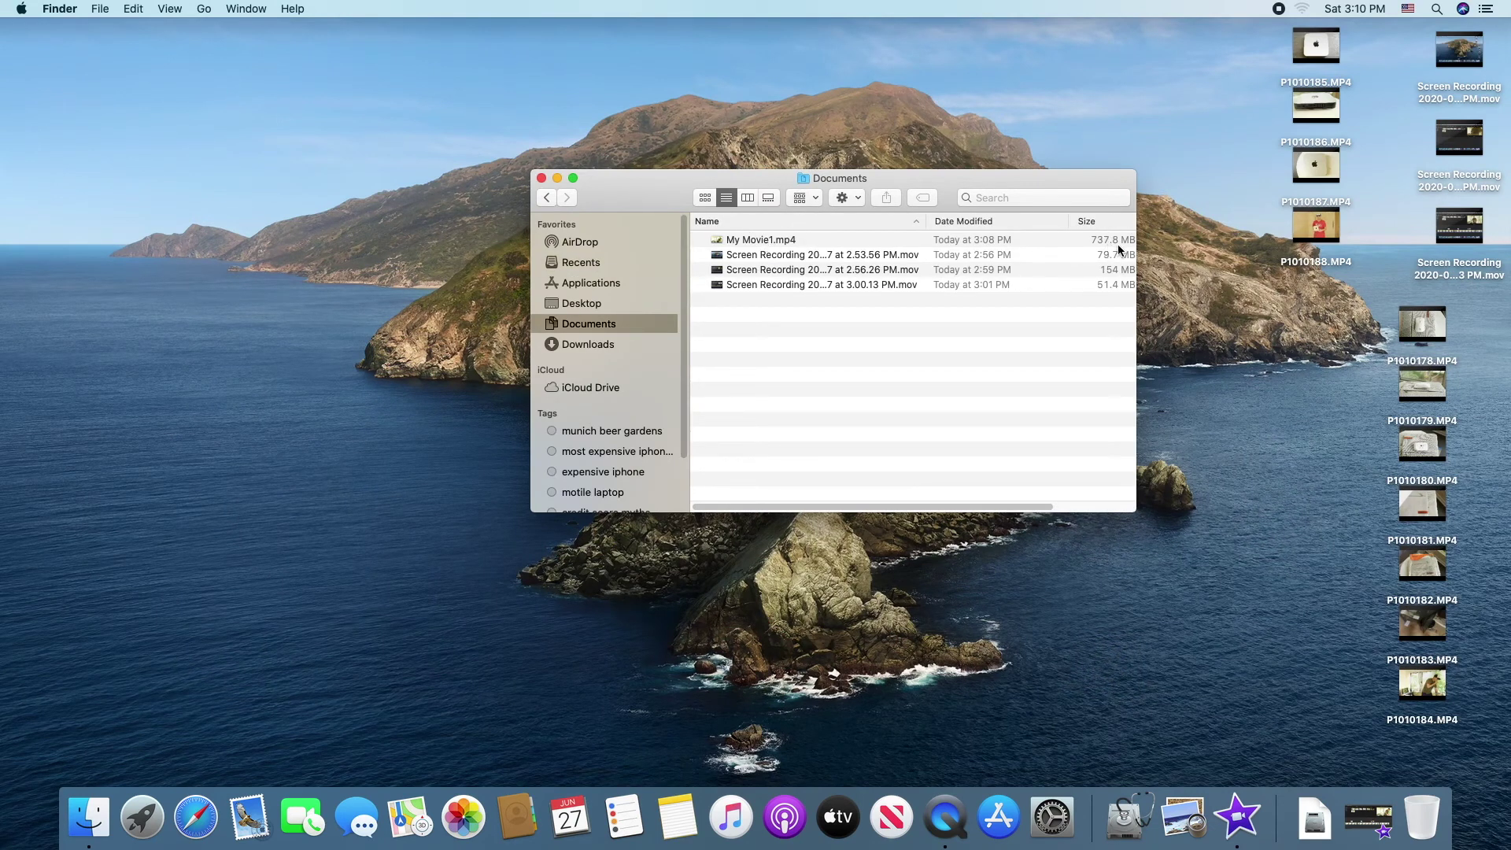
pyautogui.rightClick(789, 244)
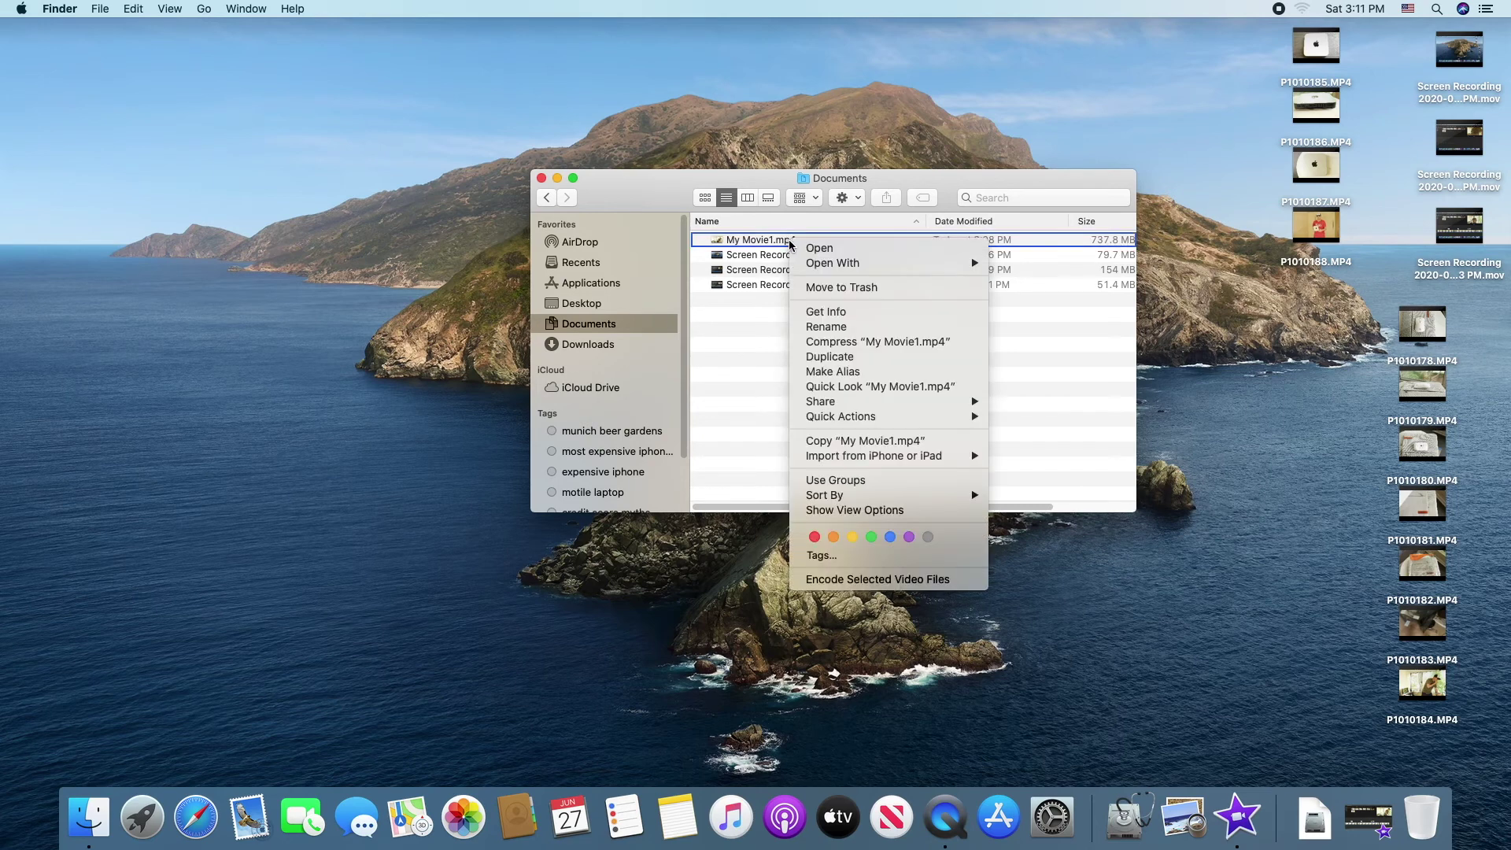
pyautogui.click(826, 307)
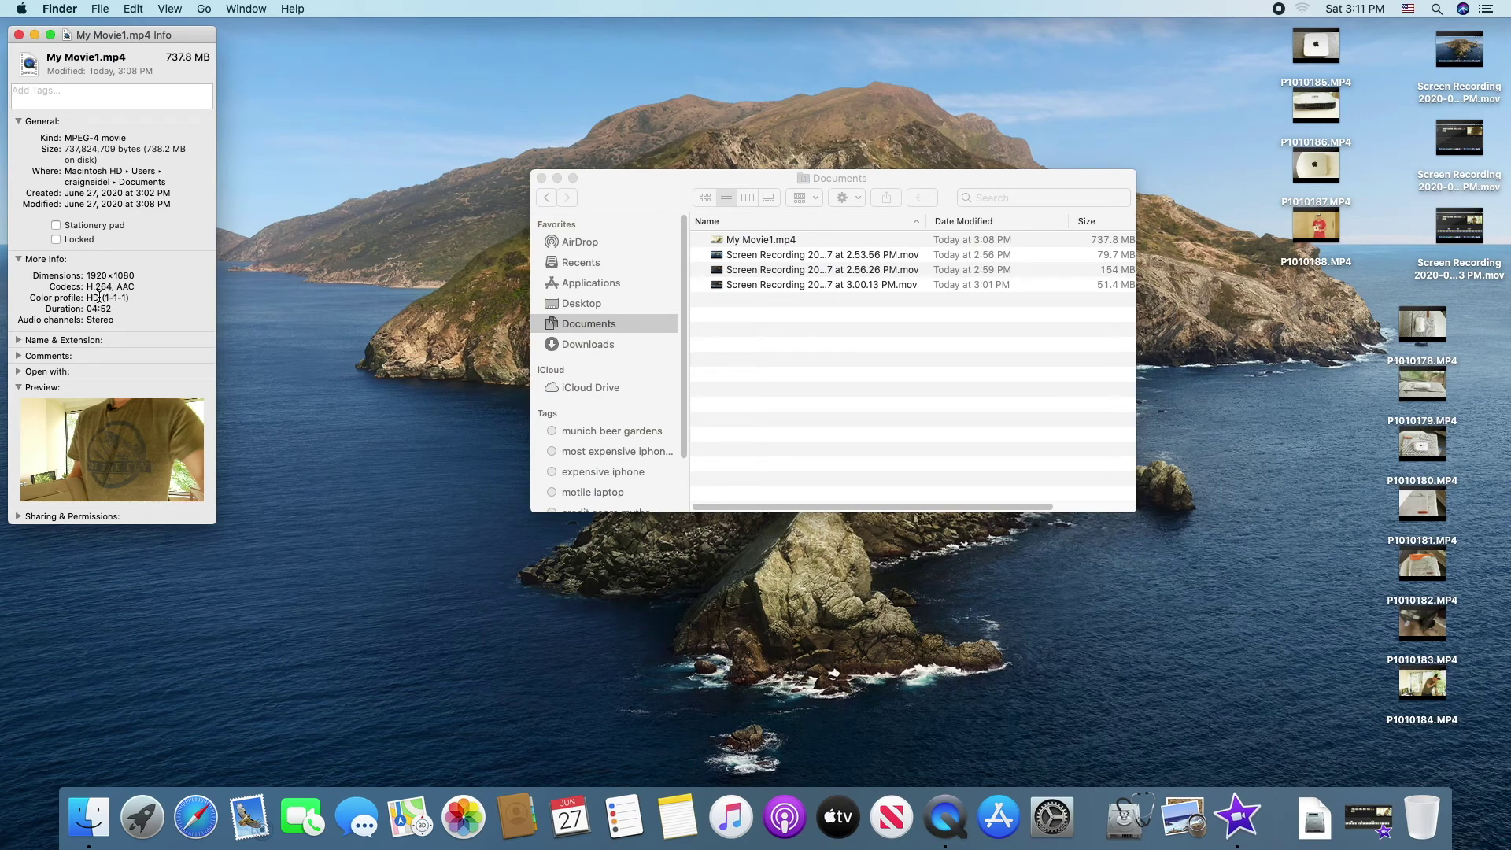
pyautogui.click(18, 36)
# Quick Look My Movie1.mp4 to confirm it plays
pyautogui.click(753, 243)
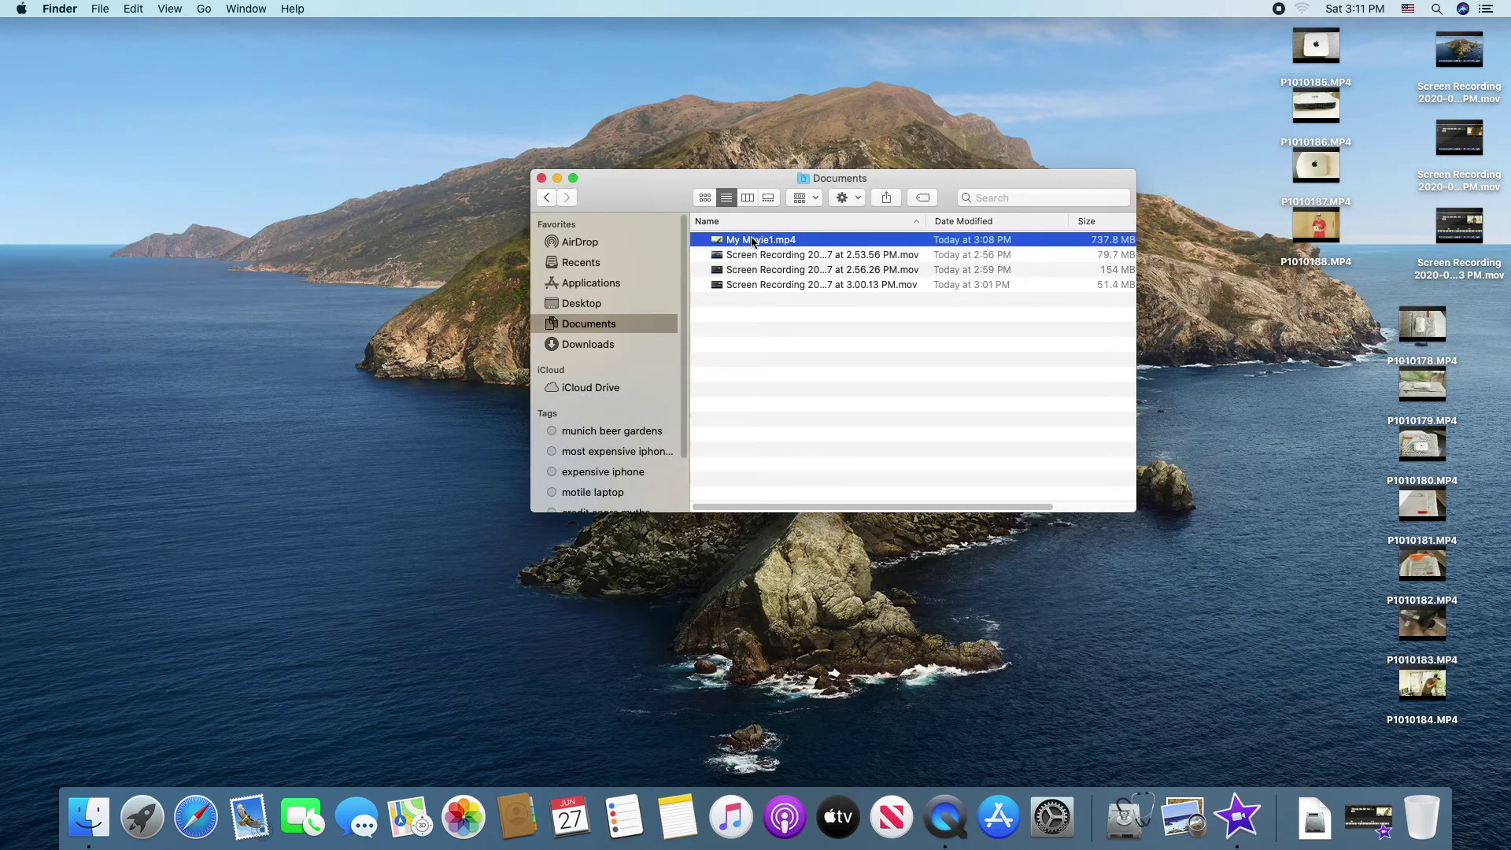
pyautogui.press('space')
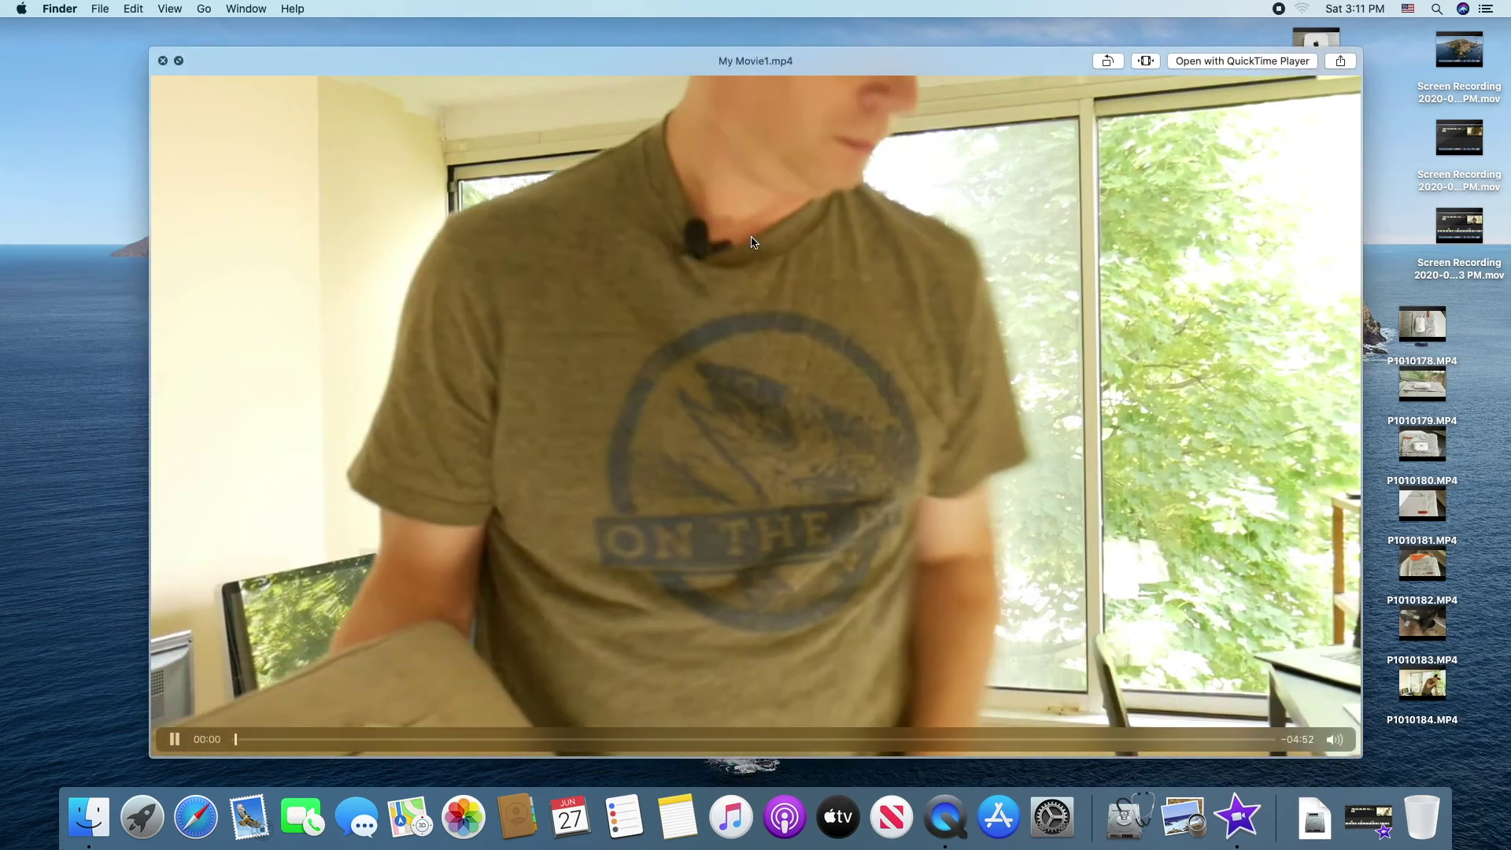
pyautogui.press('space')
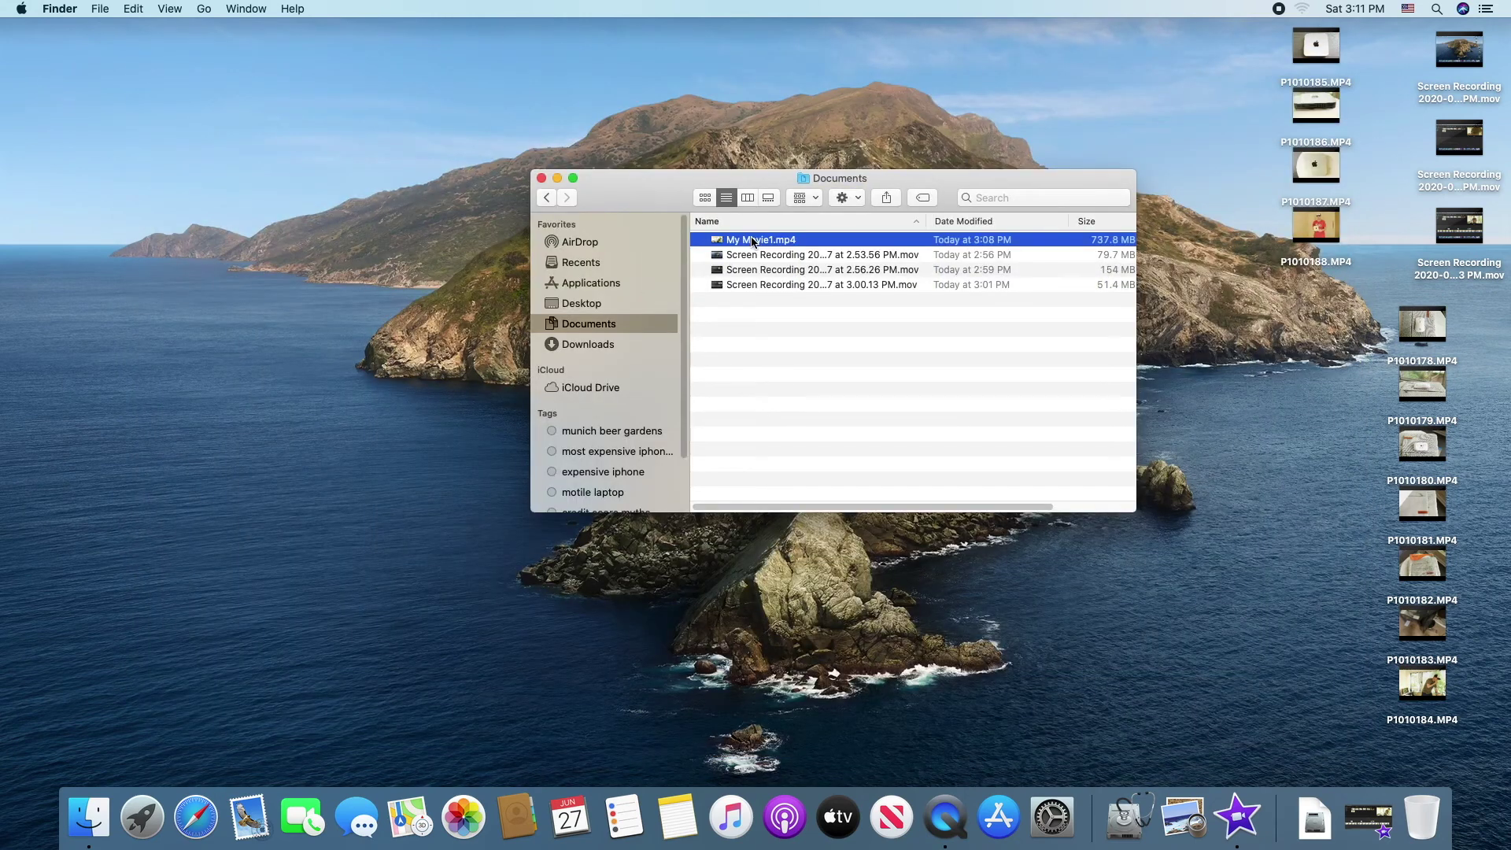